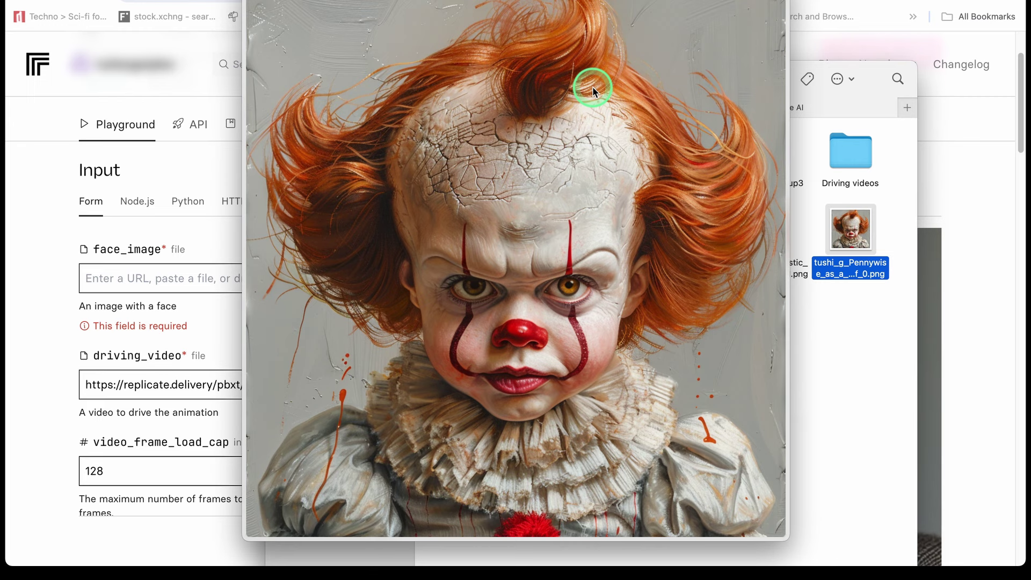
Step: Load the Pennywise toddler caricature PNG from Finder as the face_image input
{"action": "key", "text": "space"}
{"action": "left_click_drag", "start_coordinate": [851, 231], "coordinate": [198, 280]}
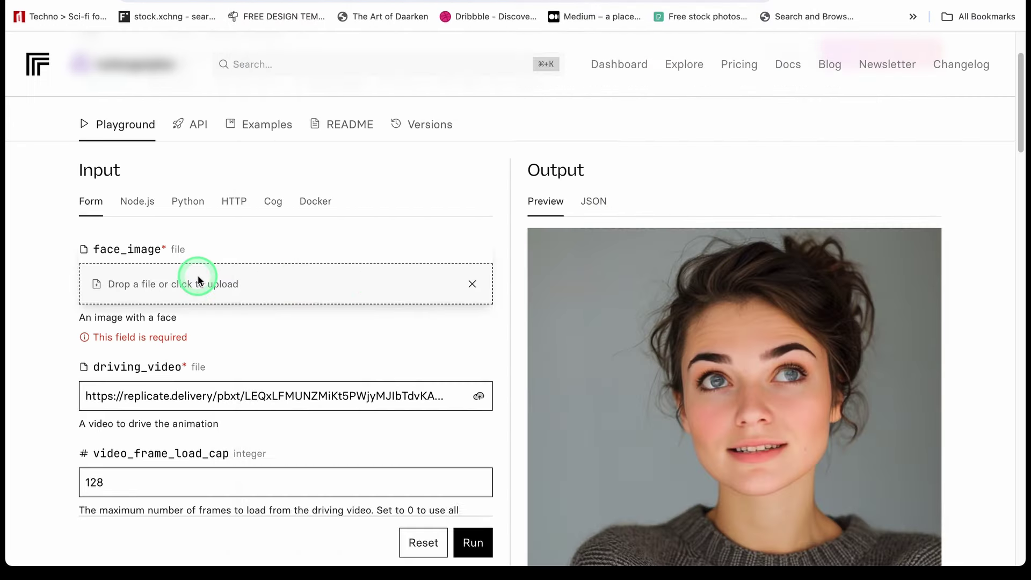
Step: Switch the driving_video input to file upload and open the Driving videos folder in Finder
{"action": "scroll", "coordinate": [208, 311], "scroll_direction": "down", "scroll_amount": 10}
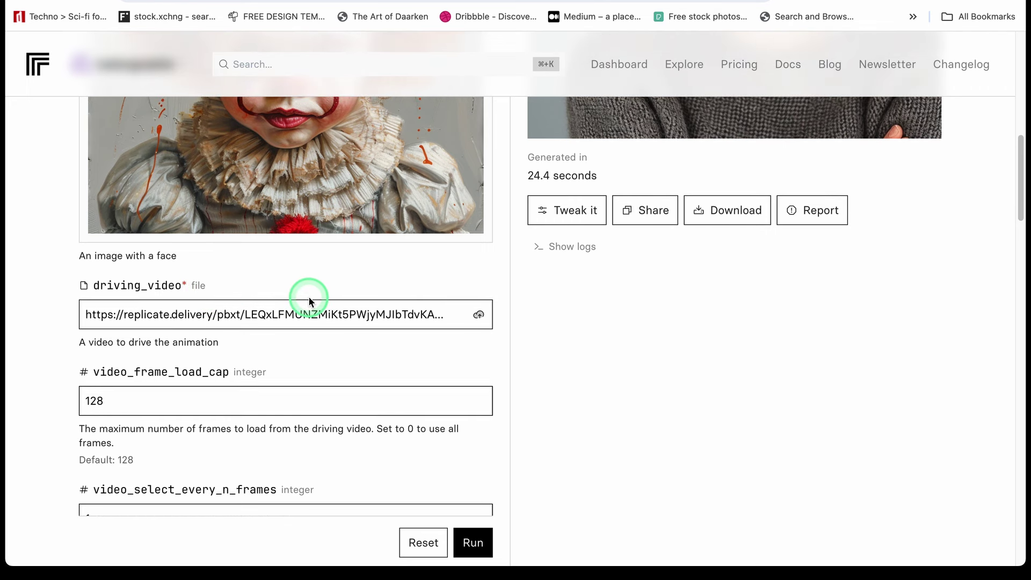
{"action": "left_click", "coordinate": [478, 317]}
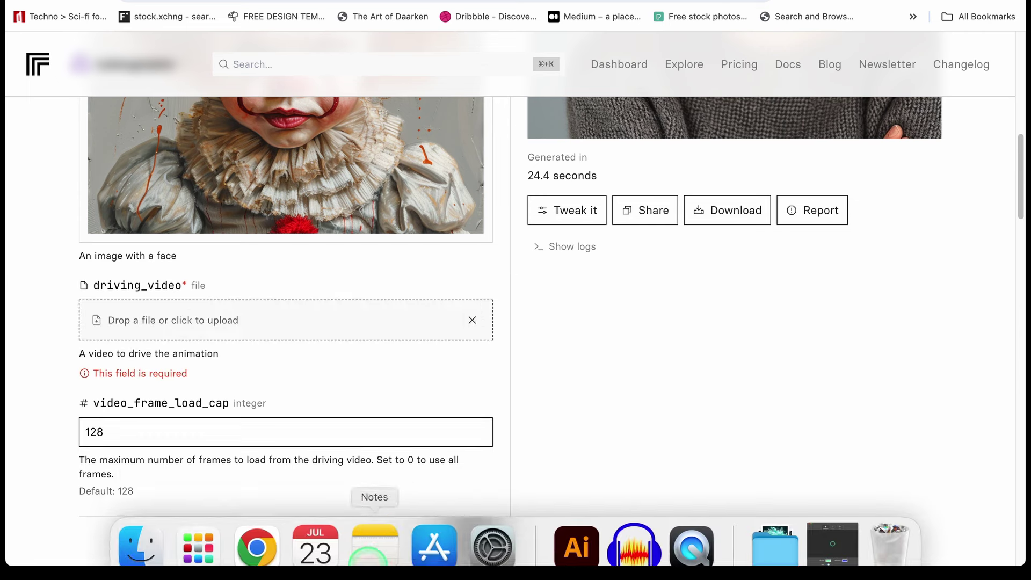
{"action": "left_click", "coordinate": [142, 529]}
{"action": "double_click", "coordinate": [850, 151]}
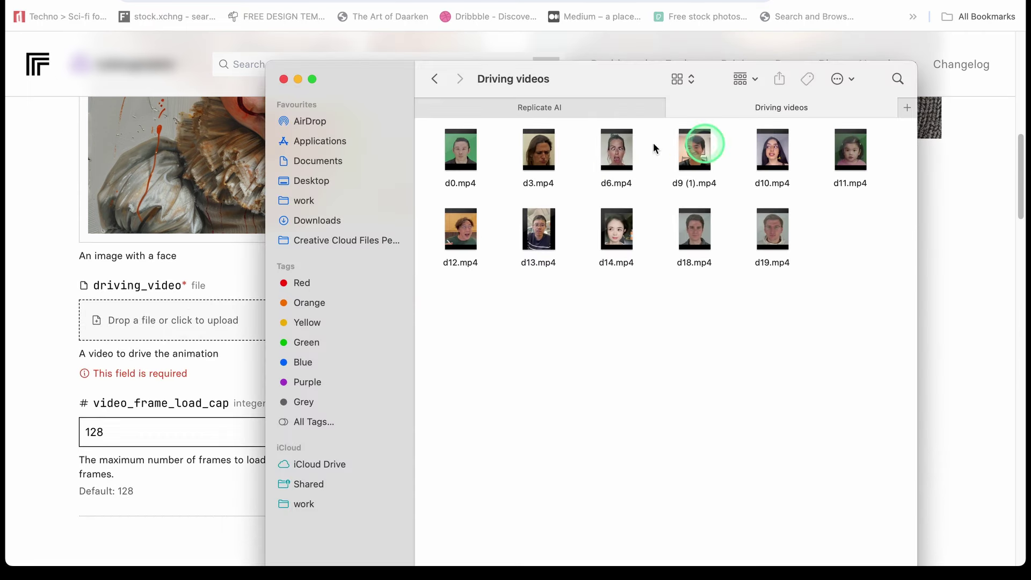
Step: Preview the driving clips d0.mp4, d18.mp4, d19.mp4, d13.mp4 and d12.mp4 to compare their facial movements
{"action": "left_click", "coordinate": [457, 153]}
{"action": "key", "text": "space"}
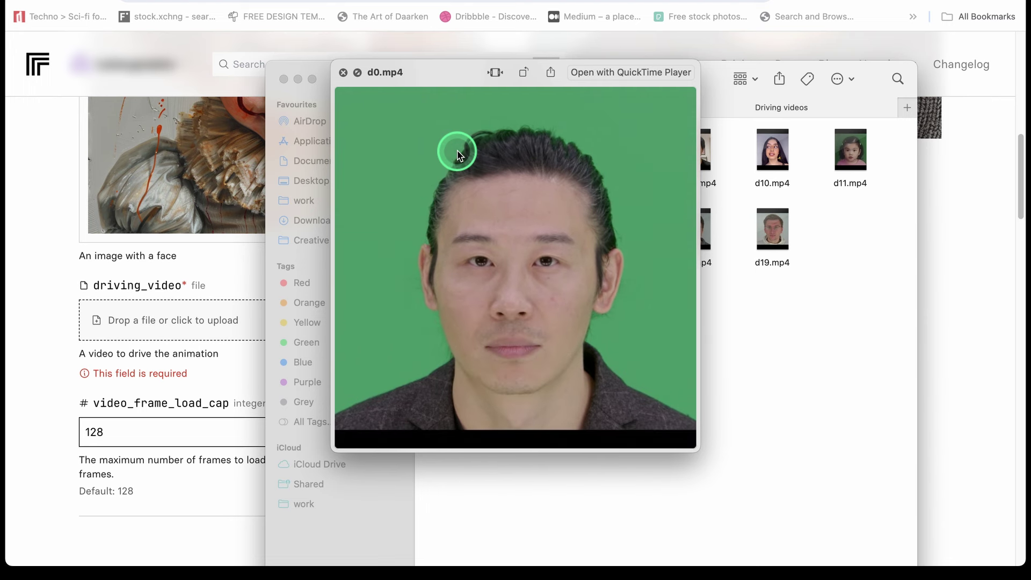
{"action": "key", "text": "space"}
{"action": "left_click", "coordinate": [686, 230]}
{"action": "key", "text": "space"}
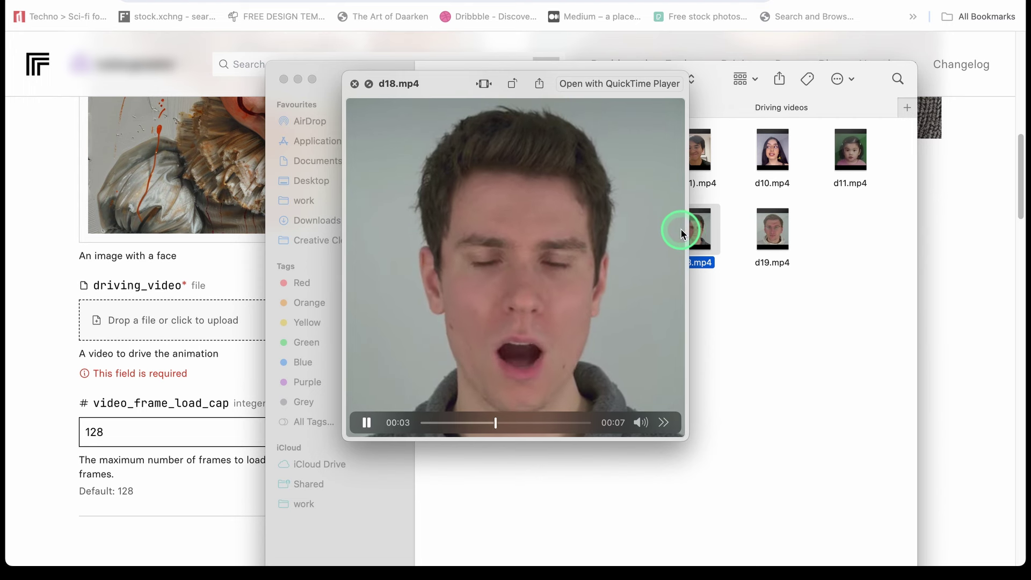
{"action": "left_click", "coordinate": [778, 225]}
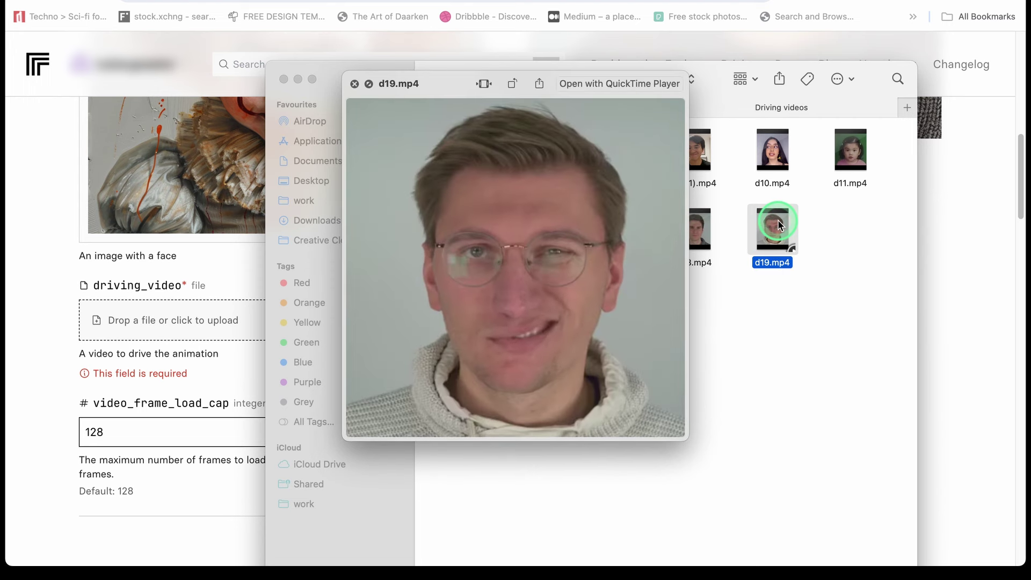
{"action": "key", "text": "space"}
{"action": "left_click", "coordinate": [527, 231]}
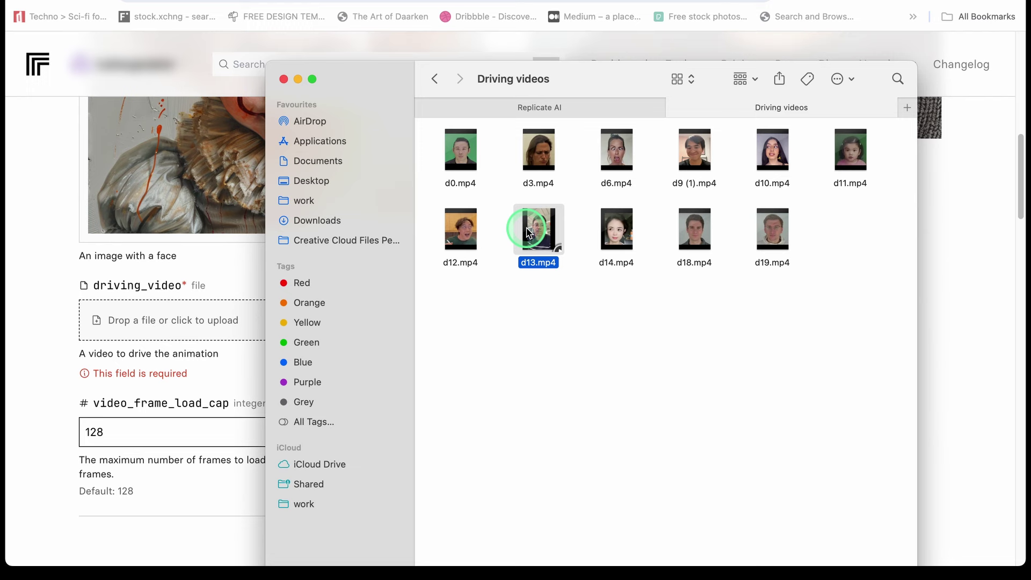
{"action": "key", "text": "space"}
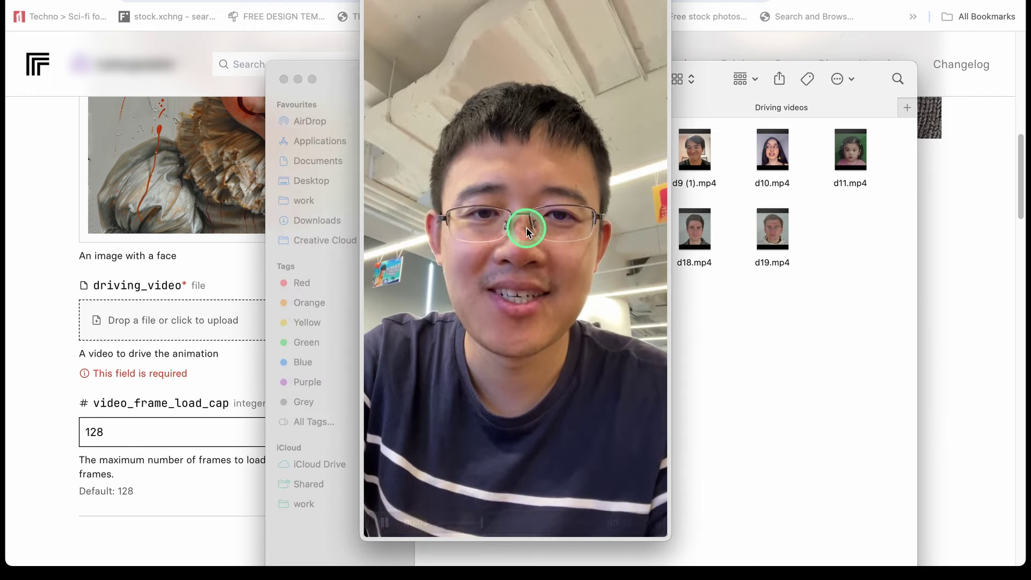
{"action": "key", "text": "space"}
{"action": "left_click", "coordinate": [462, 231]}
{"action": "key", "text": "space"}
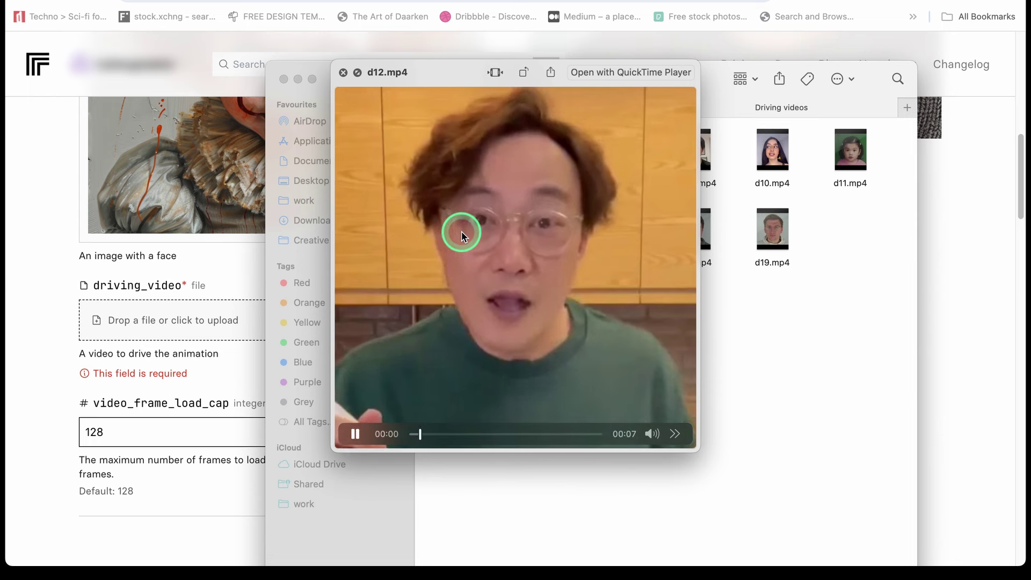
{"action": "key", "text": "space"}
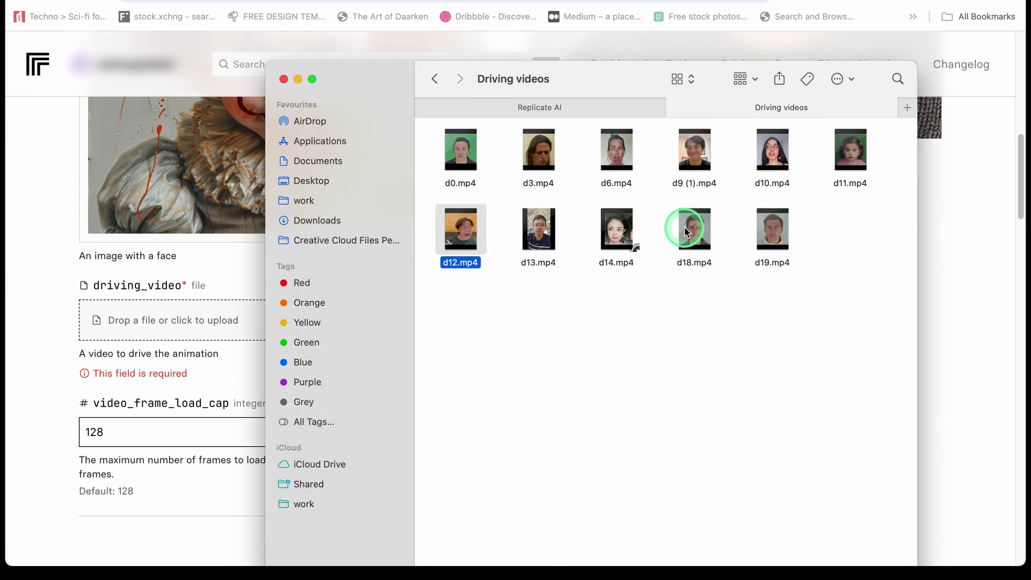
Step: Load d18.mp4 as the driving_video input after previewing it, and run the live-portrait model
{"action": "left_click", "coordinate": [686, 231]}
{"action": "key", "text": "space"}
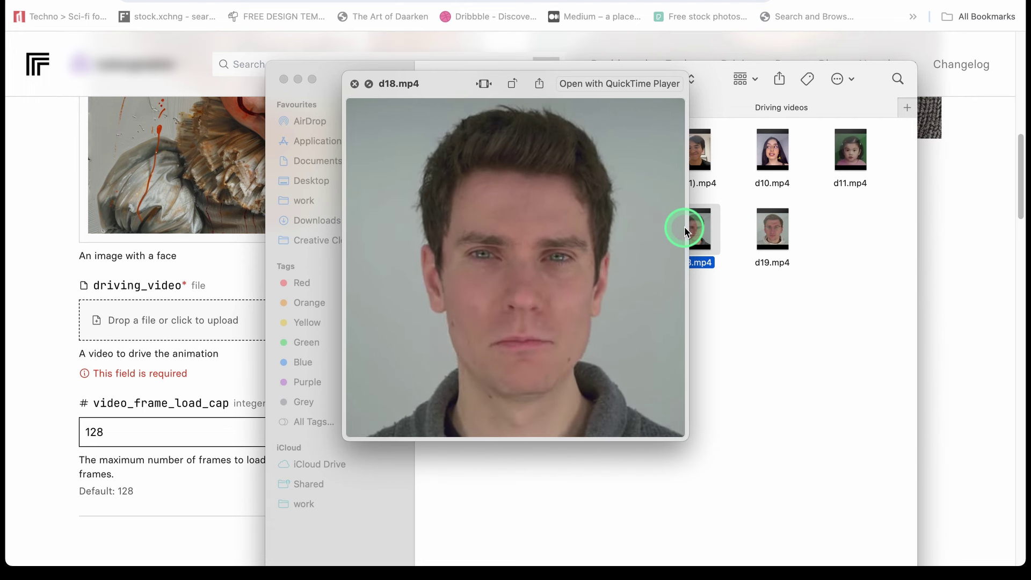
{"action": "key", "text": "space"}
{"action": "key", "text": "Return"}
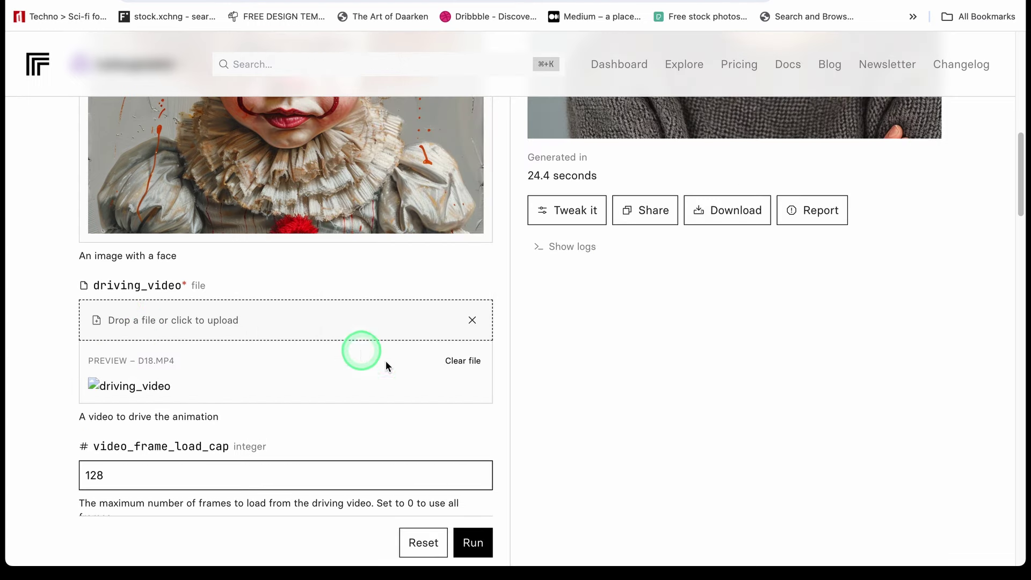
{"action": "scroll", "coordinate": [430, 407], "scroll_direction": "down", "scroll_amount": 7}
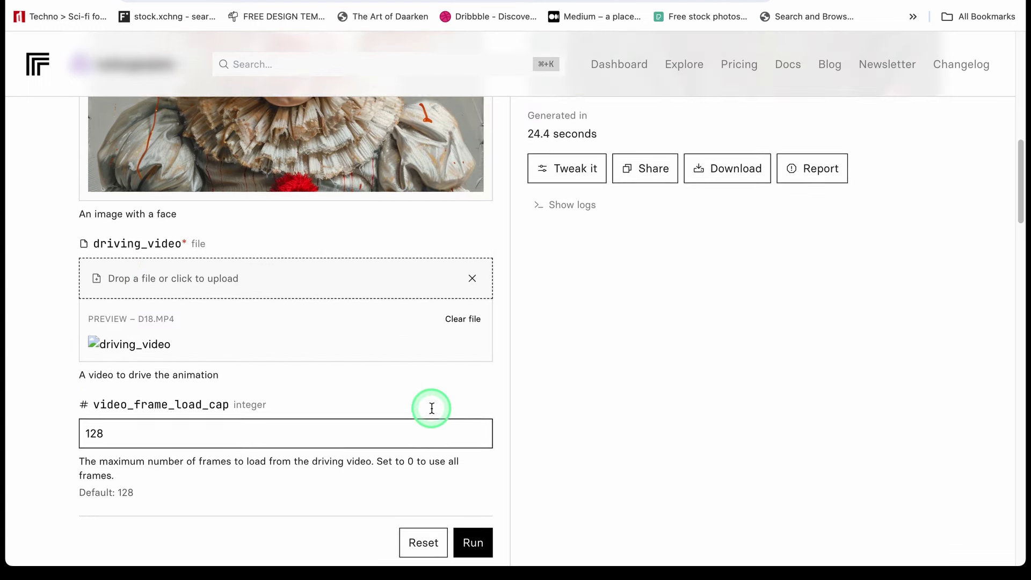
{"action": "left_click", "coordinate": [471, 542]}
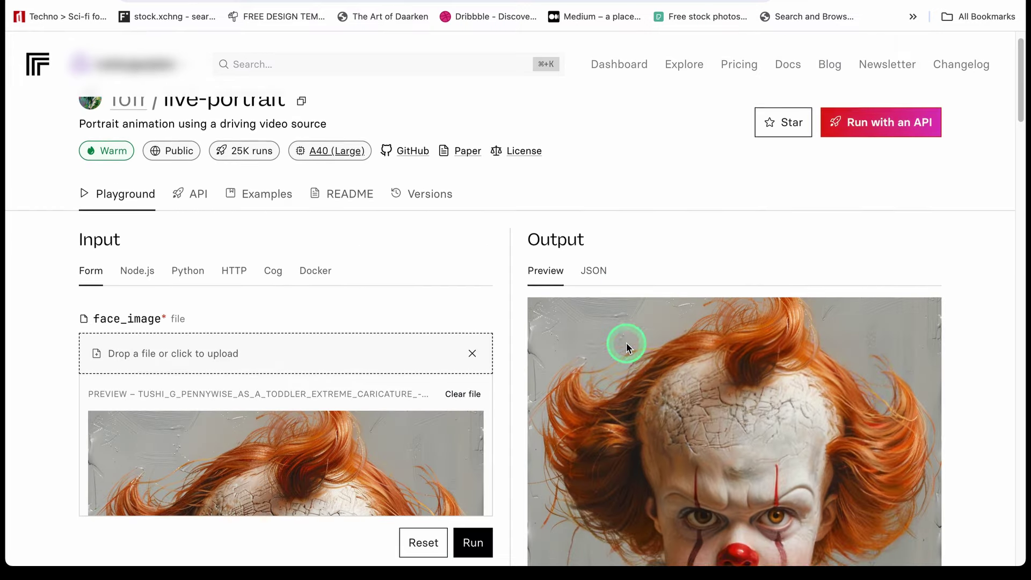
Step: Examine the animated clown portrait in the output preview and the logs of the run
{"action": "scroll", "coordinate": [621, 343], "scroll_direction": "down", "scroll_amount": 5}
{"action": "scroll", "coordinate": [627, 345], "scroll_direction": "up", "scroll_amount": 1}
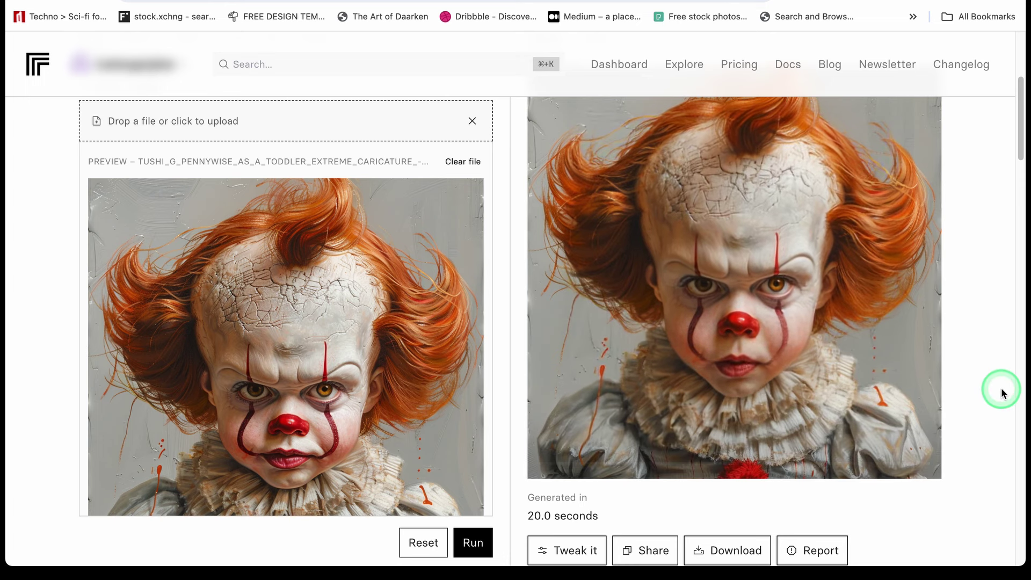
{"action": "scroll", "coordinate": [956, 381], "scroll_direction": "down", "scroll_amount": 2}
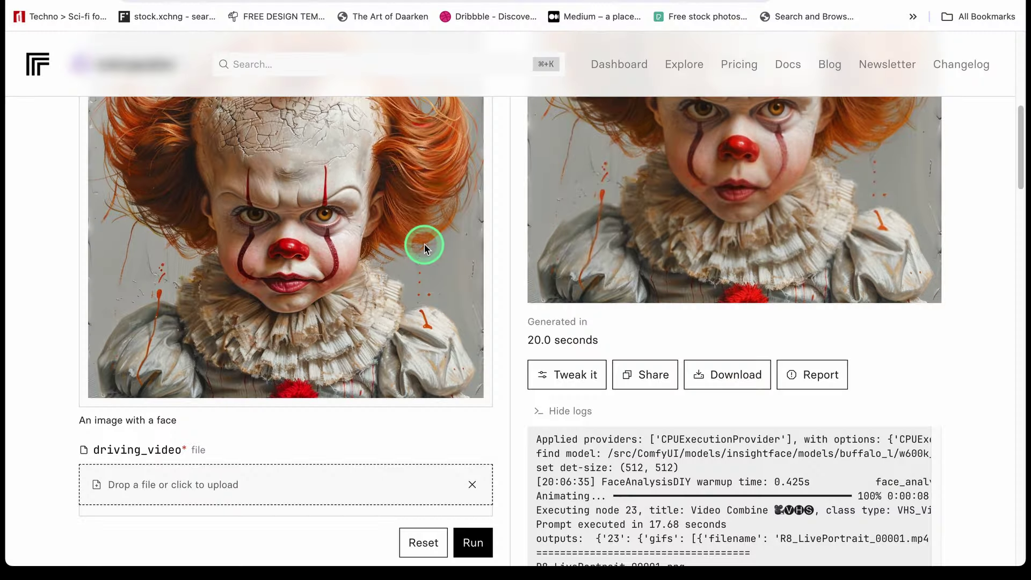
{"action": "scroll", "coordinate": [424, 244], "scroll_direction": "down", "scroll_amount": 3}
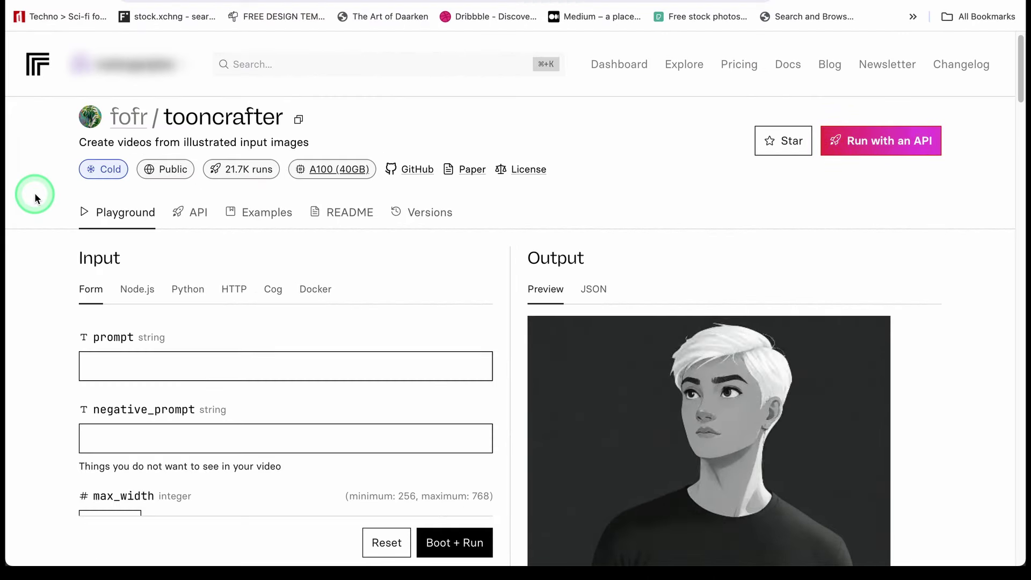
Step: Examine the tooncrafter model page and the ToonCrafter showcases of starting frames, ending frames and generated videos
{"action": "scroll", "coordinate": [37, 263], "scroll_direction": "up", "scroll_amount": 1}
{"action": "scroll", "coordinate": [39, 267], "scroll_direction": "down", "scroll_amount": 2}
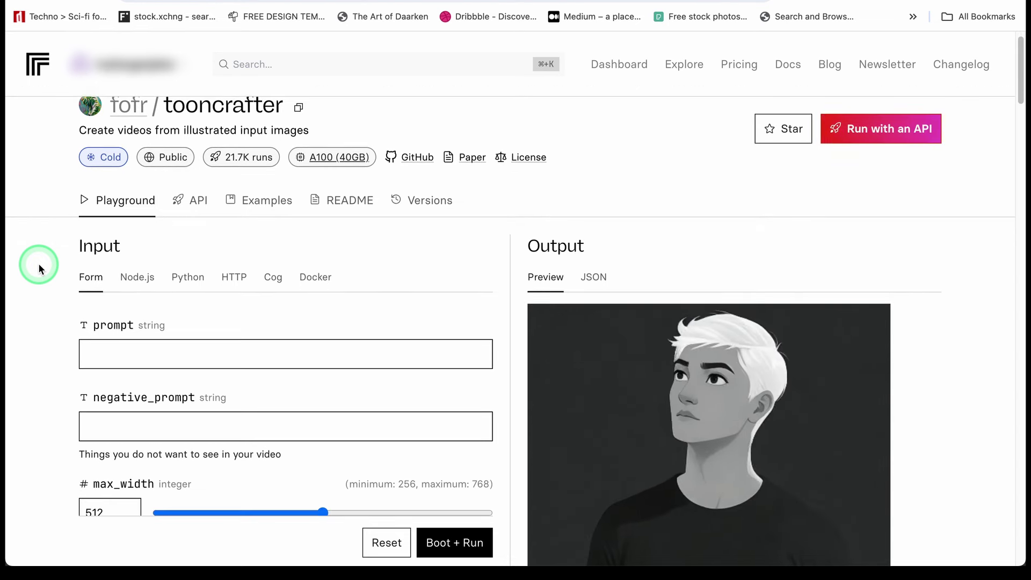
{"action": "scroll", "coordinate": [38, 267], "scroll_direction": "down", "scroll_amount": 1}
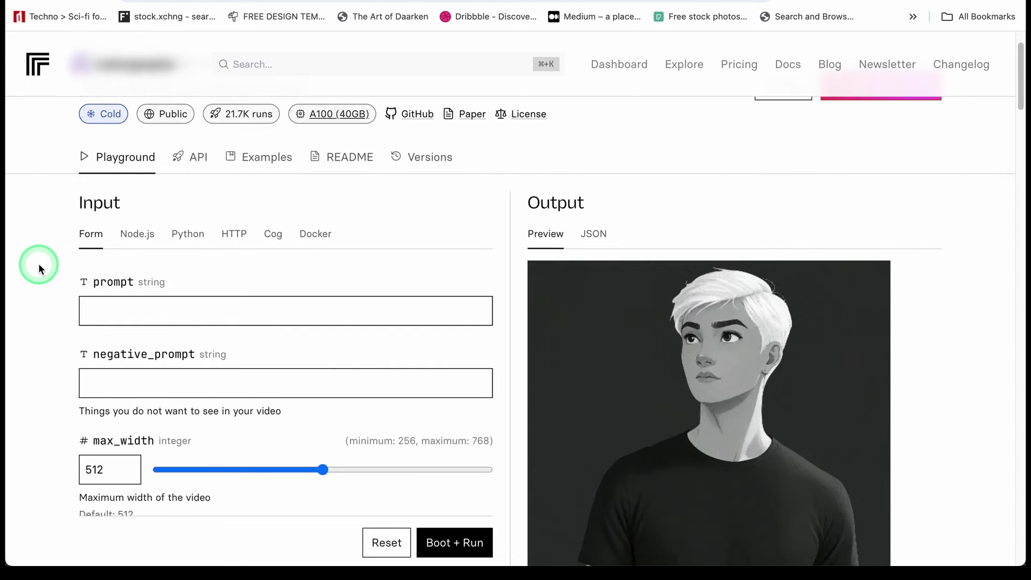
{"action": "scroll", "coordinate": [38, 267], "scroll_direction": "down", "scroll_amount": 2}
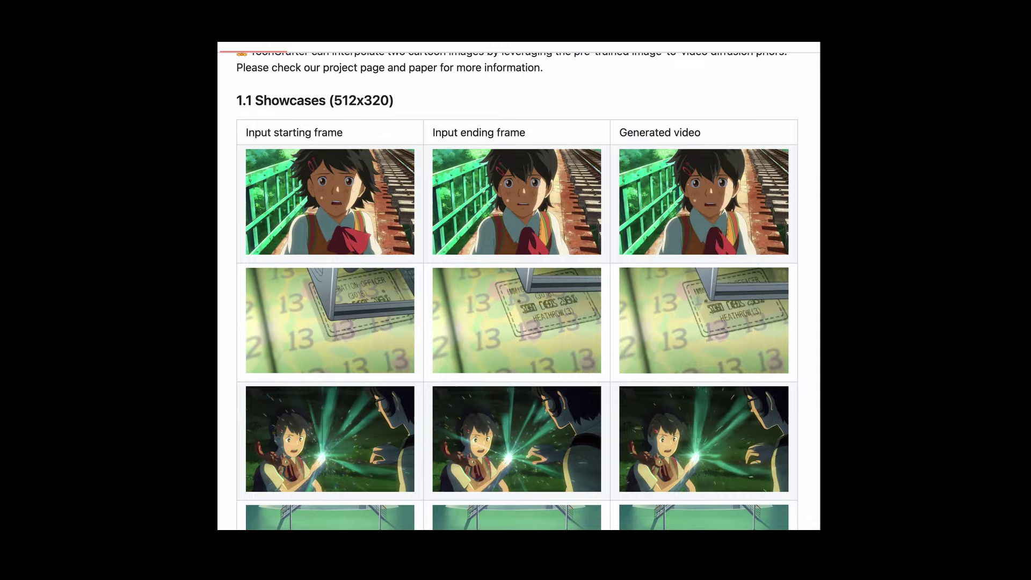
{"action": "scroll", "coordinate": [517, 290], "scroll_direction": "down", "scroll_amount": 3}
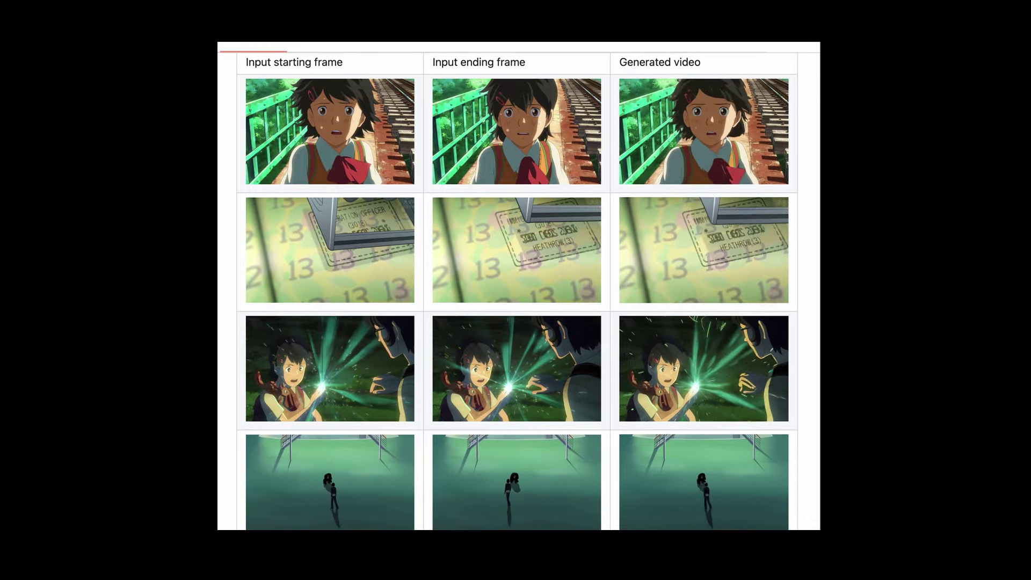
{"action": "scroll", "coordinate": [517, 290], "scroll_direction": "down", "scroll_amount": 5}
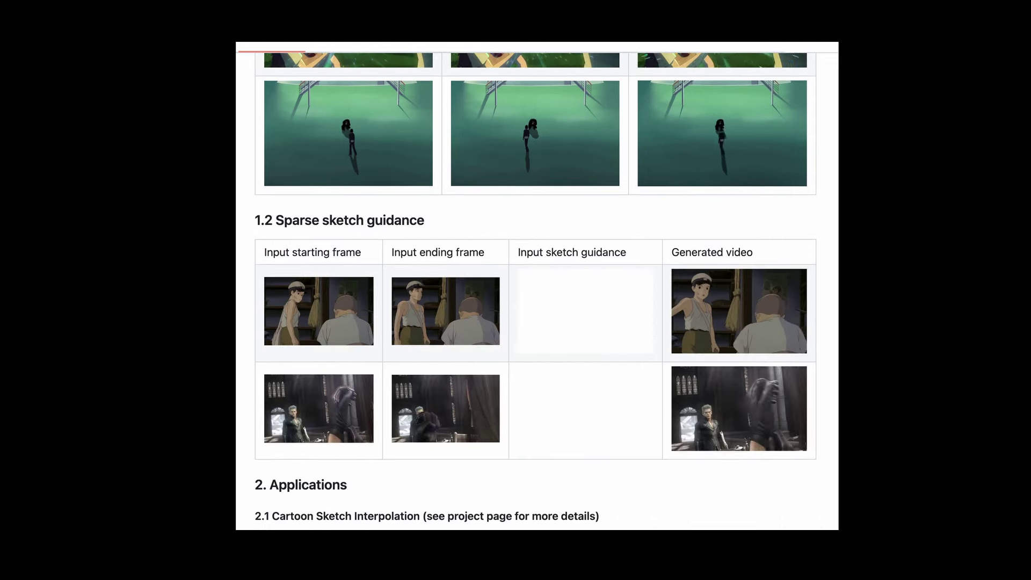
{"action": "scroll", "coordinate": [535, 288], "scroll_direction": "down", "scroll_amount": 1}
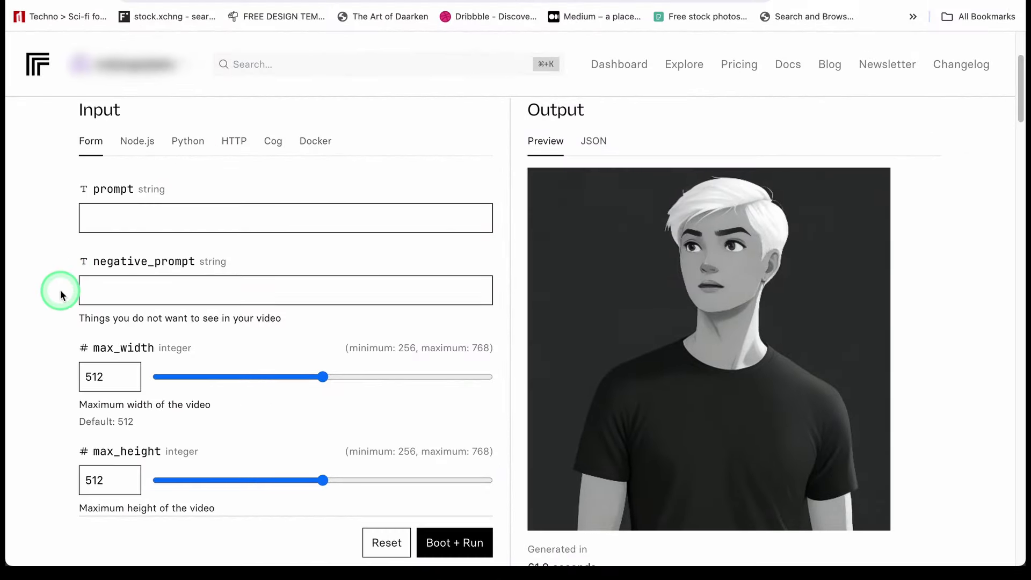
Step: Clear the example files from tooncrafter's image_1 and image_2 inputs and look through the optional image fields
{"action": "scroll", "coordinate": [60, 295], "scroll_direction": "down", "scroll_amount": 3}
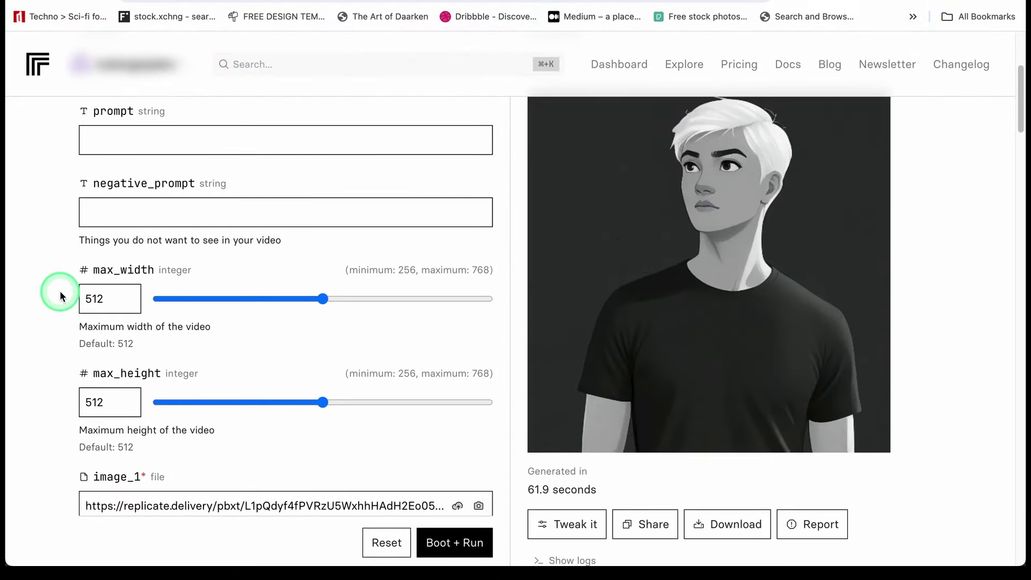
{"action": "scroll", "coordinate": [60, 291], "scroll_direction": "down", "scroll_amount": 4}
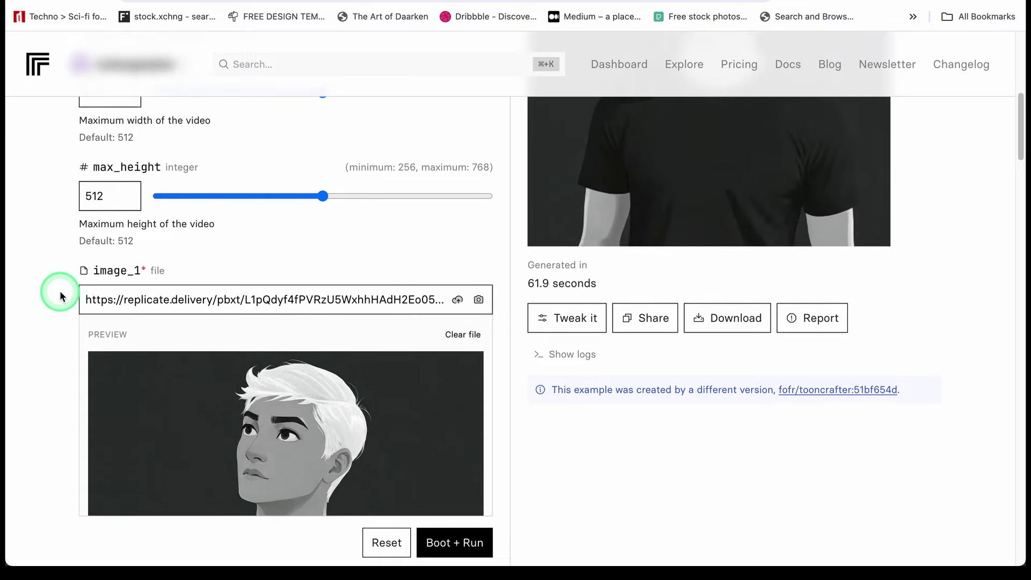
{"action": "scroll", "coordinate": [248, 293], "scroll_direction": "down", "scroll_amount": 3}
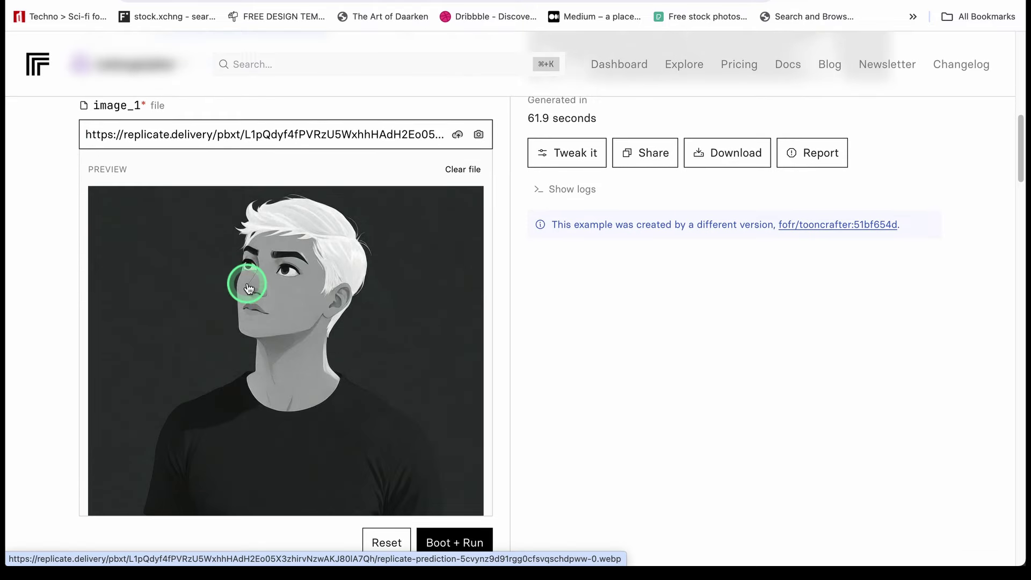
{"action": "left_click", "coordinate": [463, 170]}
{"action": "scroll", "coordinate": [462, 178], "scroll_direction": "down", "scroll_amount": 2}
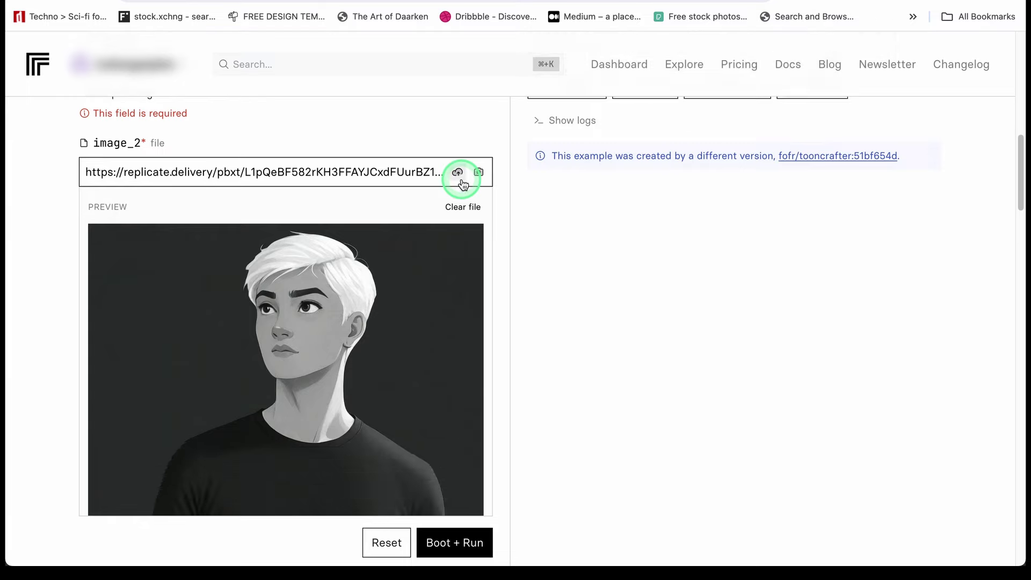
{"action": "left_click", "coordinate": [462, 181]}
{"action": "scroll", "coordinate": [458, 314], "scroll_direction": "down", "scroll_amount": 6}
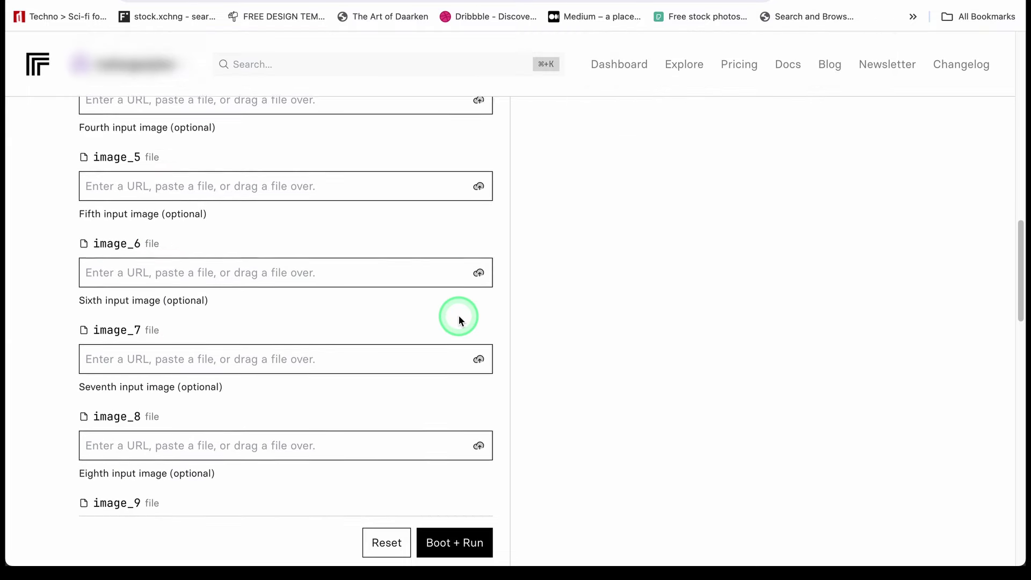
{"action": "scroll", "coordinate": [458, 314], "scroll_direction": "up", "scroll_amount": 10}
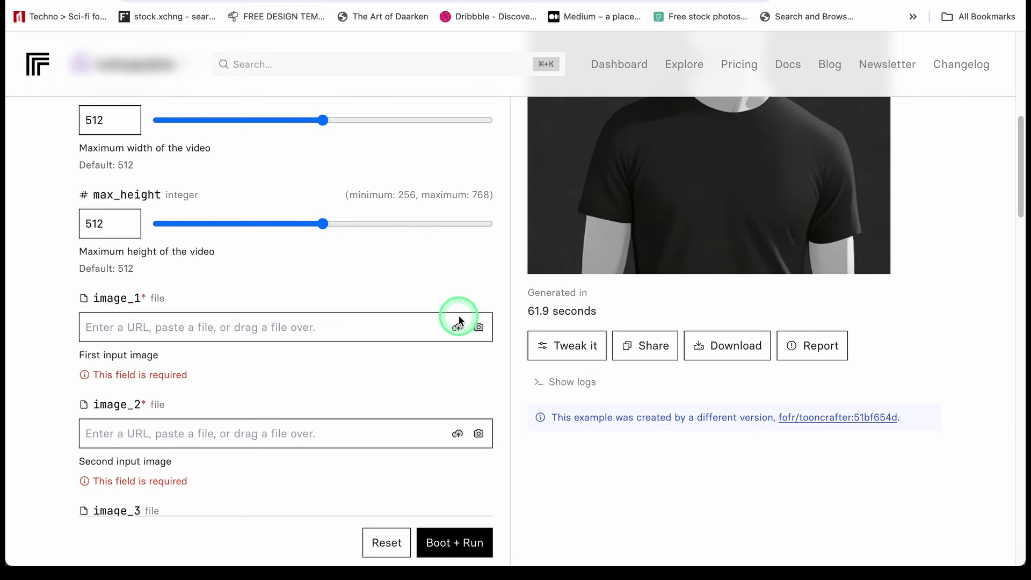
Step: Switch to Illustrator and draw a white rectangle covering the entire anime stadium image
{"action": "mouse_move", "coordinate": [569, 534]}
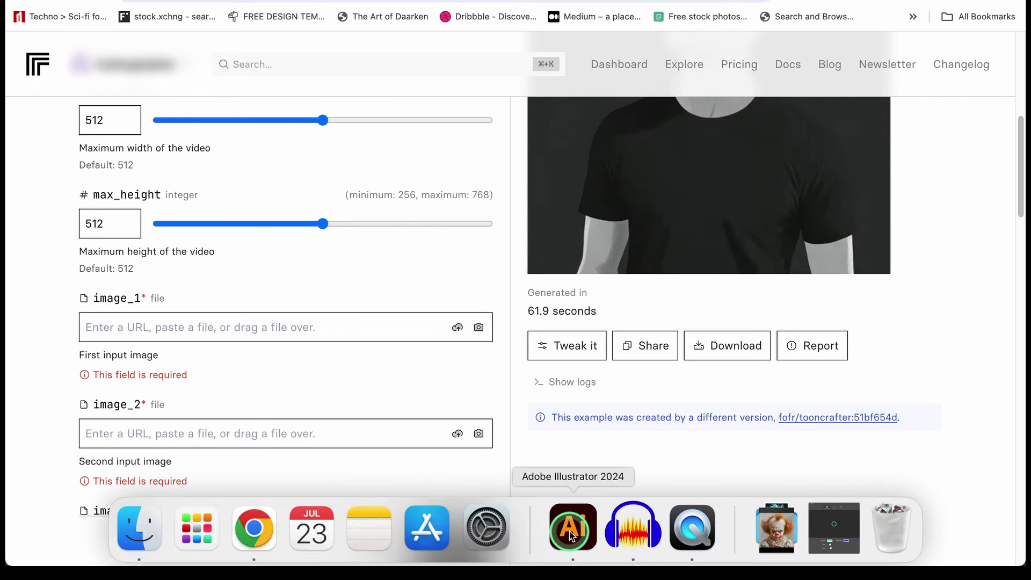
{"action": "left_click", "coordinate": [145, 530]}
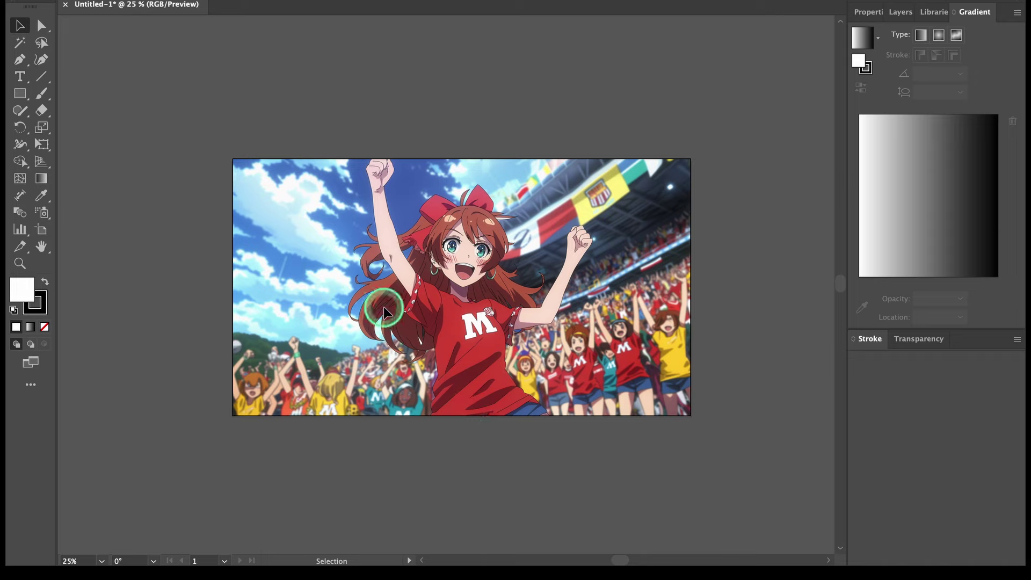
{"action": "left_click", "coordinate": [202, 223]}
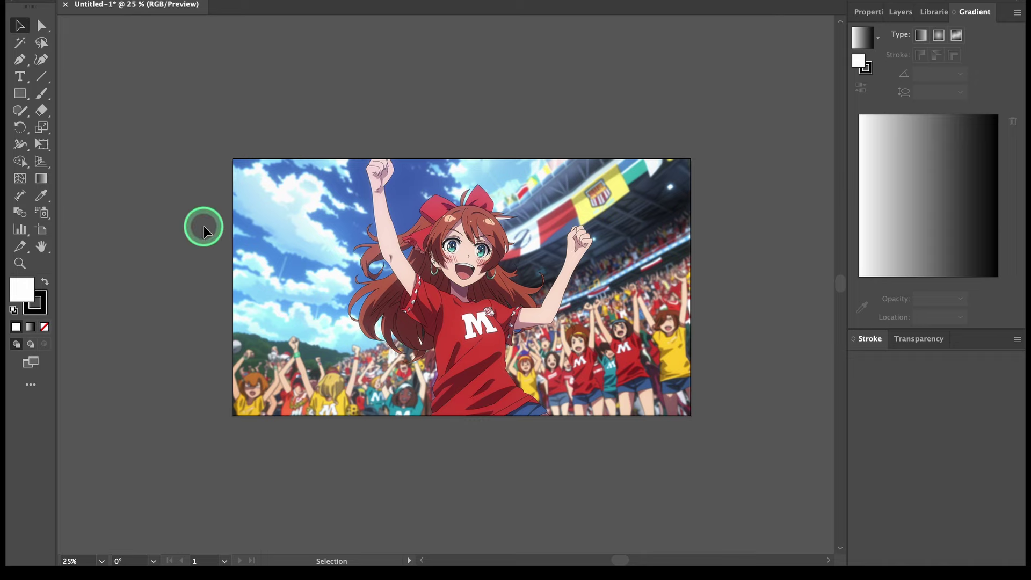
{"action": "left_click", "coordinate": [358, 252]}
{"action": "left_click", "coordinate": [89, 124]}
{"action": "left_click", "coordinate": [306, 246]}
{"action": "left_click", "coordinate": [23, 118]}
{"action": "left_click", "coordinate": [20, 93]}
{"action": "left_click", "coordinate": [269, 163]}
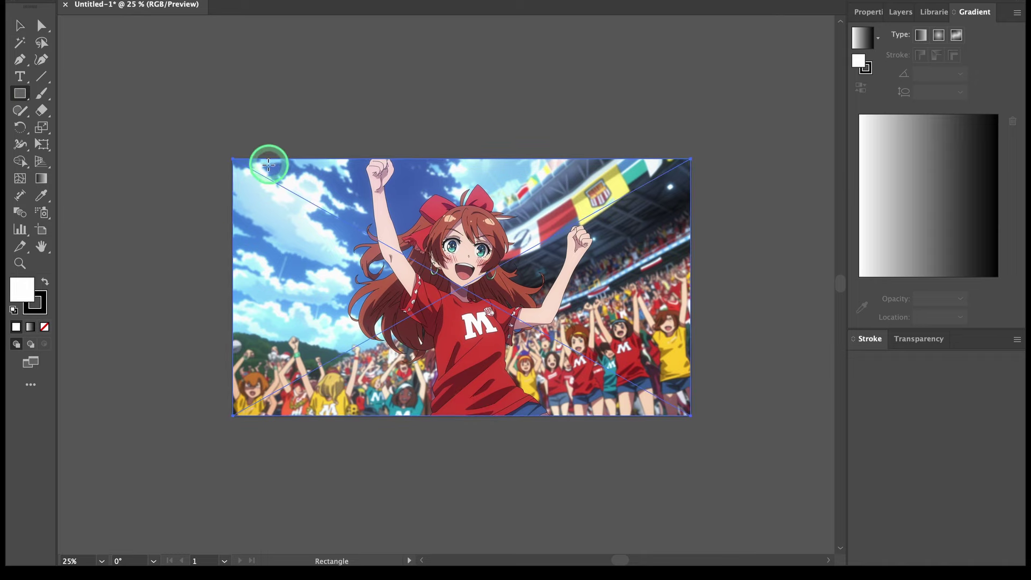
{"action": "left_click_drag", "start_coordinate": [232, 159], "coordinate": [689, 418]}
Step: Enlarge the anime stadium image proportionally about its centre so it extends past the white rectangle on every side
{"action": "left_click", "coordinate": [20, 25]}
{"action": "left_click", "coordinate": [156, 113]}
{"action": "left_click", "coordinate": [248, 218]}
{"action": "left_click", "coordinate": [169, 208]}
{"action": "left_click_drag", "start_coordinate": [318, 248], "coordinate": [317, 248]}
{"action": "left_click", "coordinate": [297, 194]}
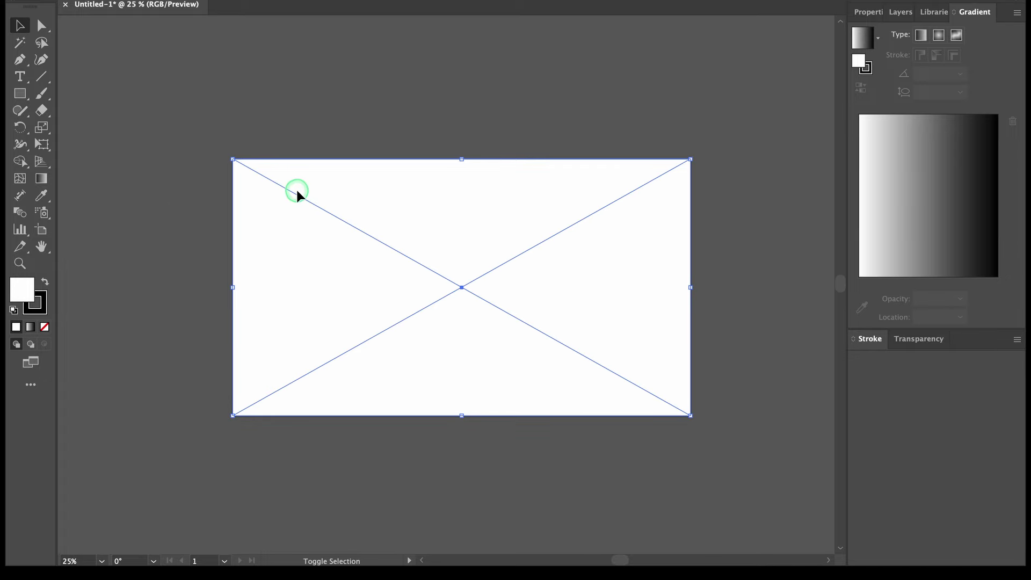
{"action": "left_click", "coordinate": [232, 157]}
{"action": "left_click_drag", "start_coordinate": [202, 135], "coordinate": [203, 134]}
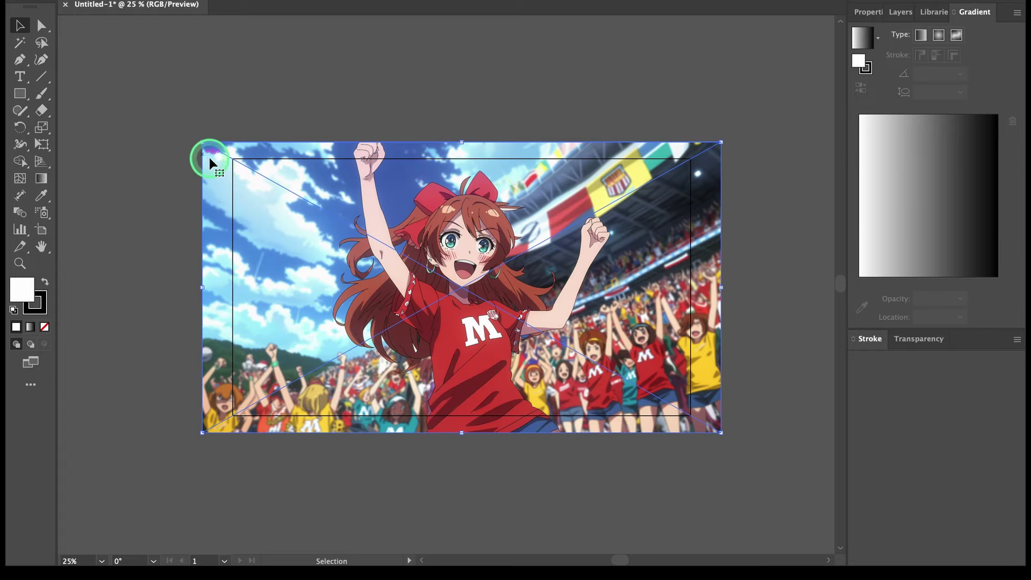
Step: Enlarge the anime image slightly more and crop it to the rectangle with a clipping mask
{"action": "left_click", "coordinate": [202, 143]}
{"action": "left_click_drag", "start_coordinate": [202, 143], "coordinate": [198, 140]}
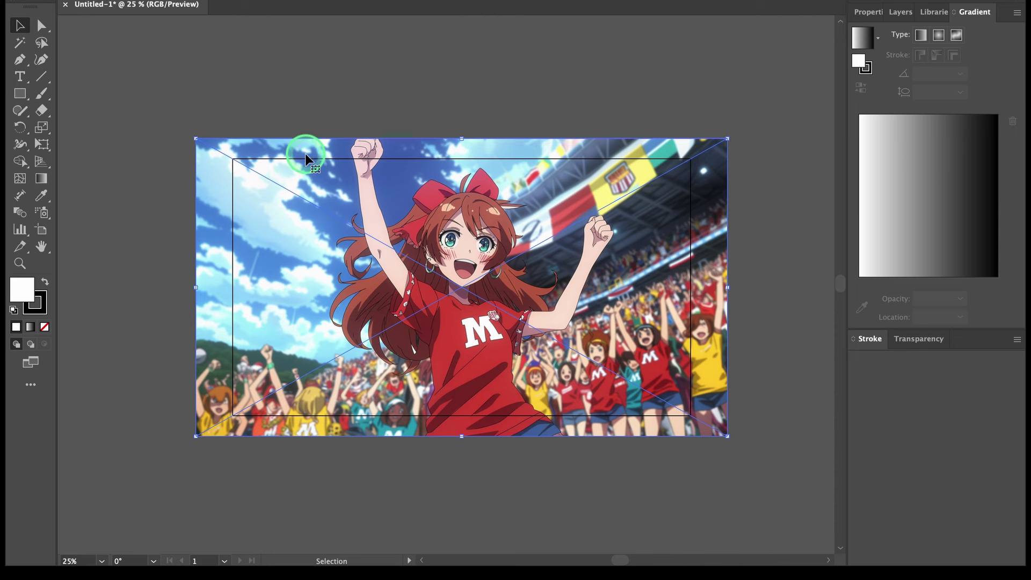
{"action": "left_click", "coordinate": [316, 160], "text": "shift"}
{"action": "key", "text": "ctrl+7"}
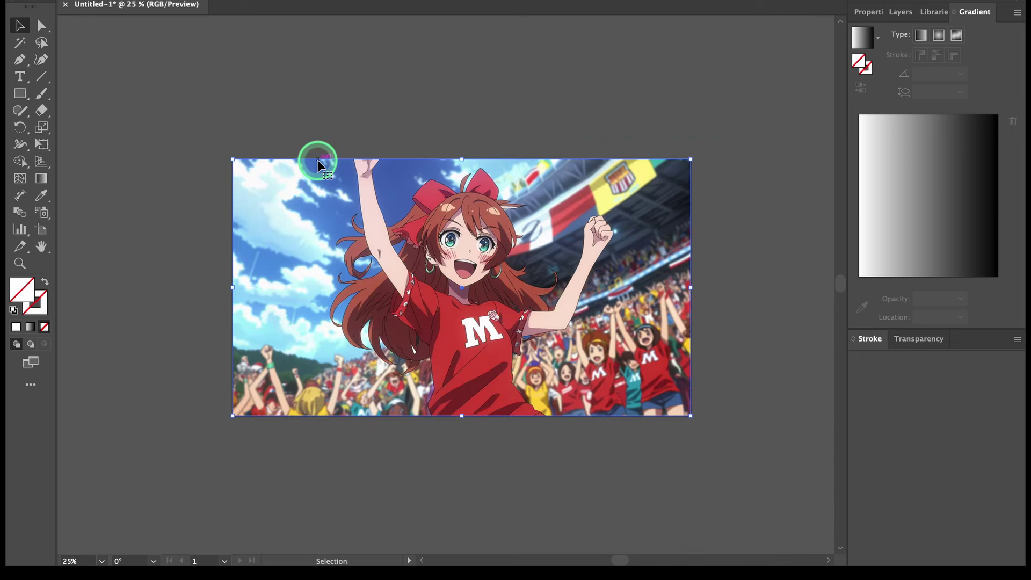
Step: Duplicate the artboard together with its clipped image directly below the original
{"action": "key", "text": "ctrl+minus"}
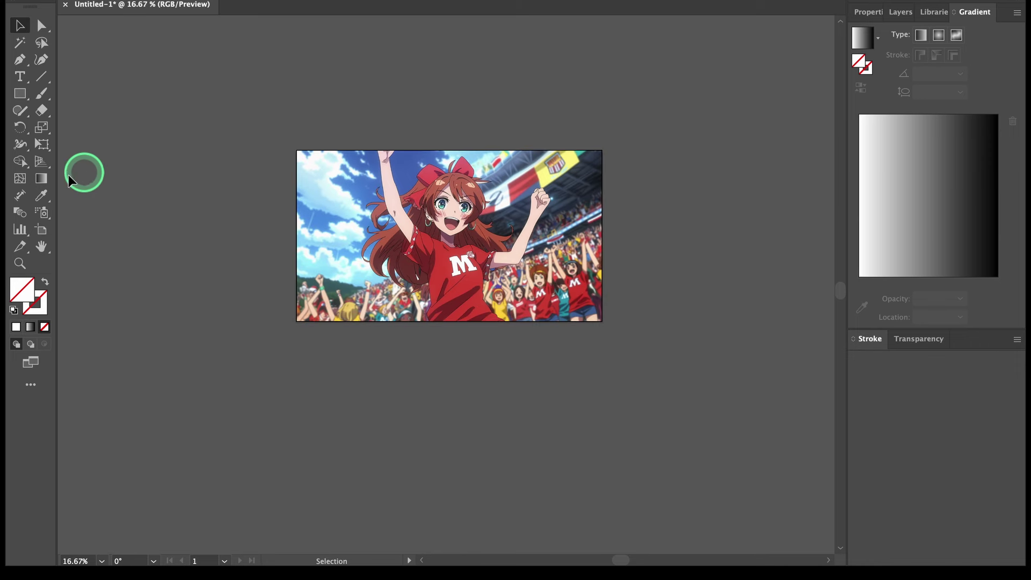
{"action": "left_click", "coordinate": [41, 229]}
{"action": "left_click_drag", "start_coordinate": [322, 164], "coordinate": [316, 350]}
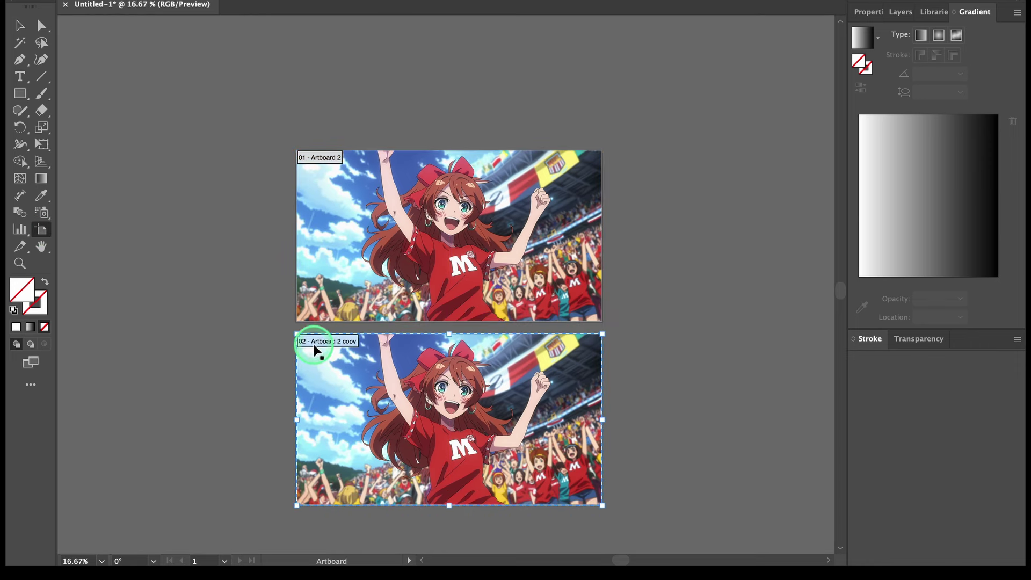
{"action": "left_click", "coordinate": [19, 26]}
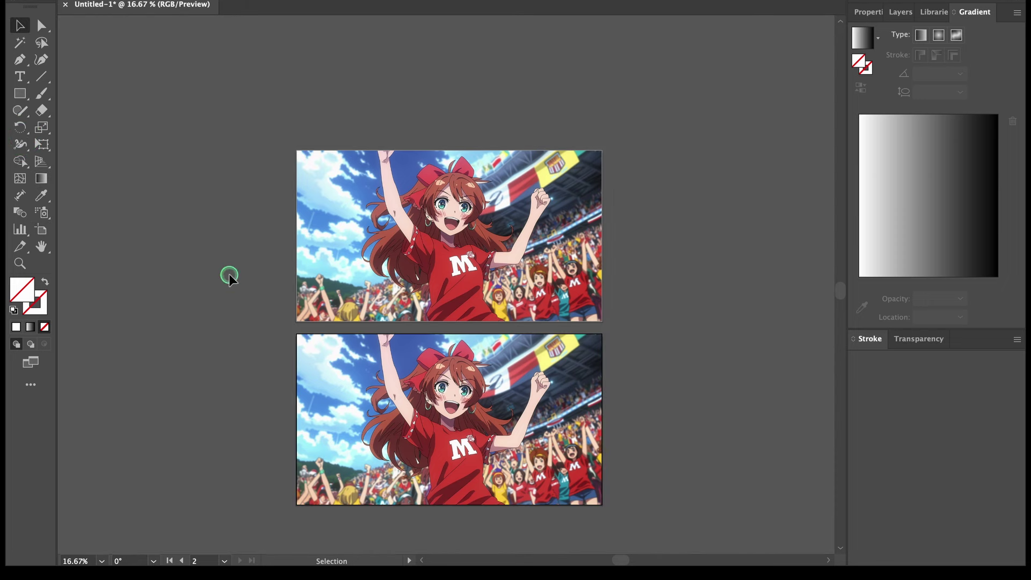
Step: Scale down the image inside the lower artboard's clip group to show more of the scene, keeping the mask size, and leave isolation mode
{"action": "double_click", "coordinate": [398, 369]}
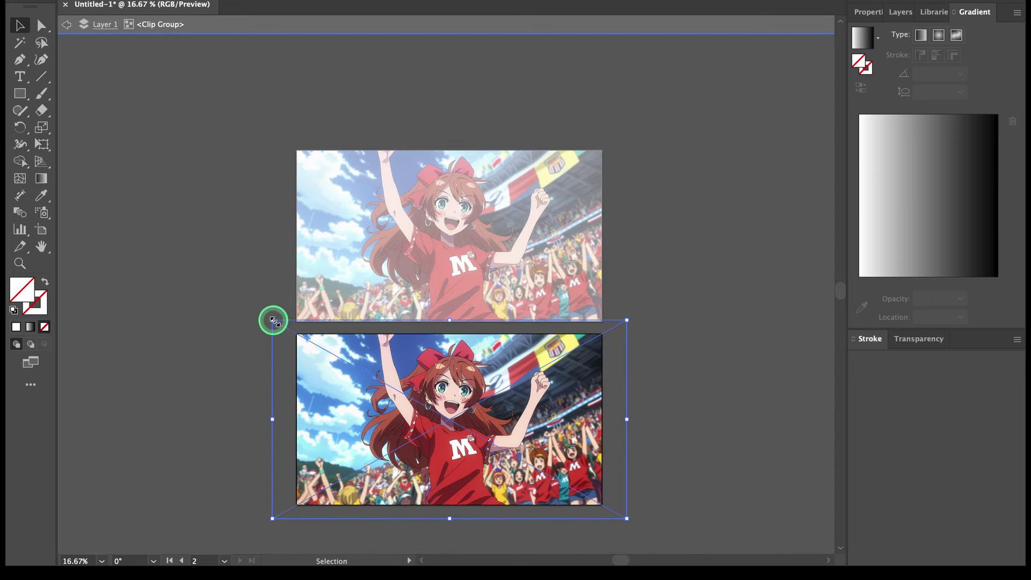
{"action": "left_click_drag", "start_coordinate": [272, 321], "coordinate": [294, 329]}
{"action": "left_click", "coordinate": [251, 337]}
{"action": "left_click", "coordinate": [251, 337]}
Step: Begin exporting both artboards and set the export format to JPEG
{"action": "left_click", "coordinate": [41, 230]}
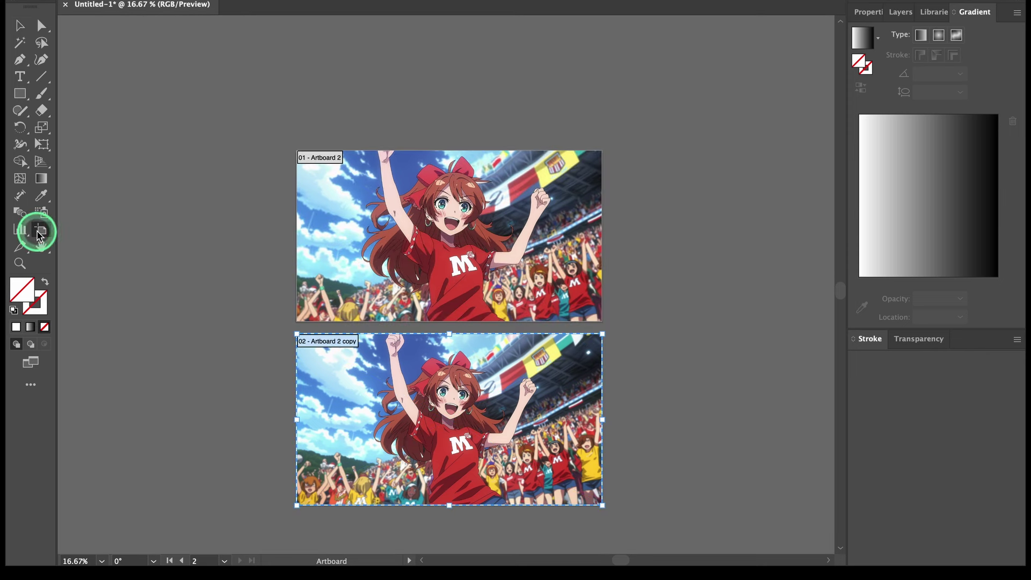
{"action": "left_click", "coordinate": [131, 7]}
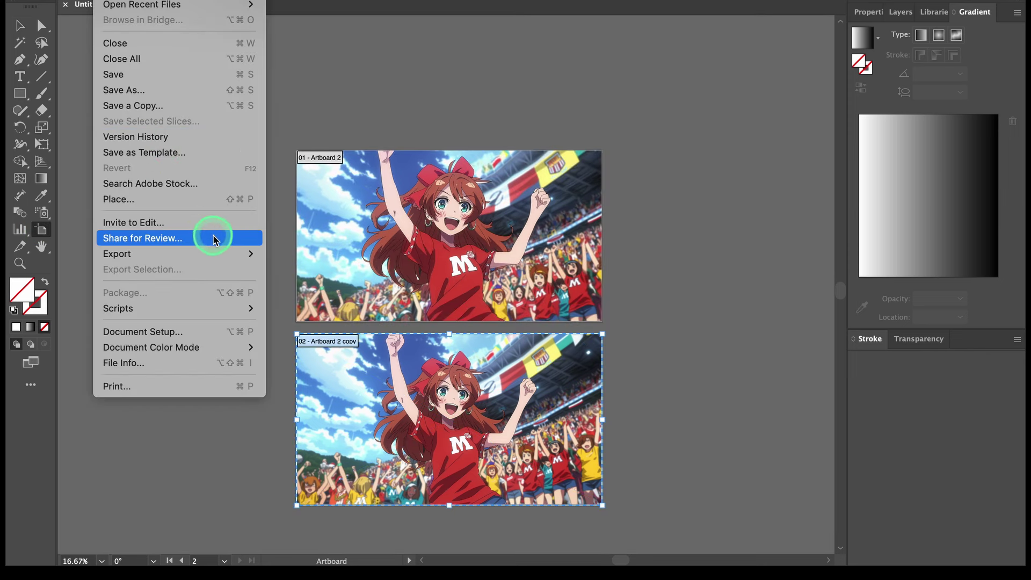
{"action": "mouse_move", "coordinate": [230, 251]}
{"action": "left_click", "coordinate": [284, 269]}
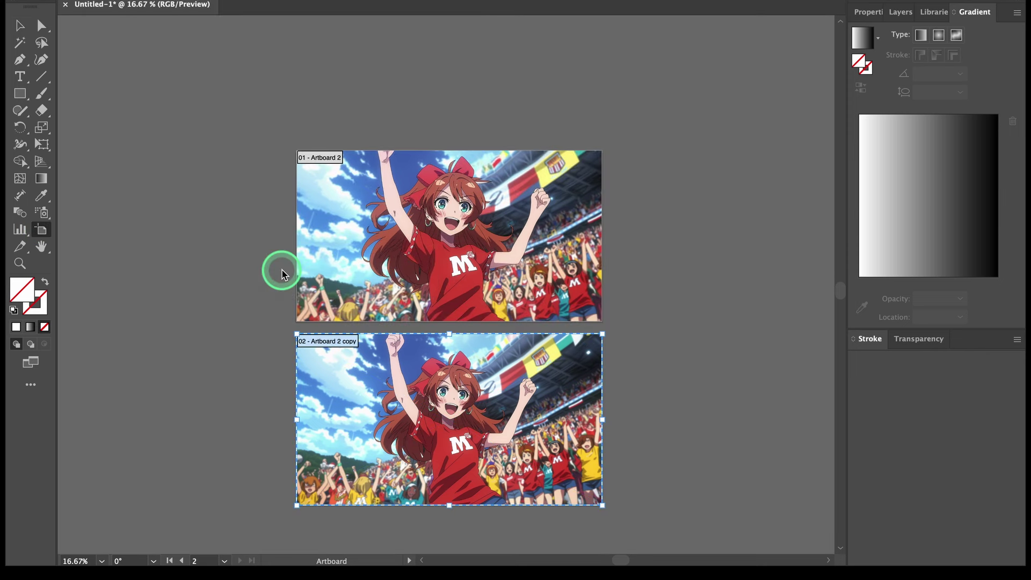
{"action": "left_click", "coordinate": [453, 358]}
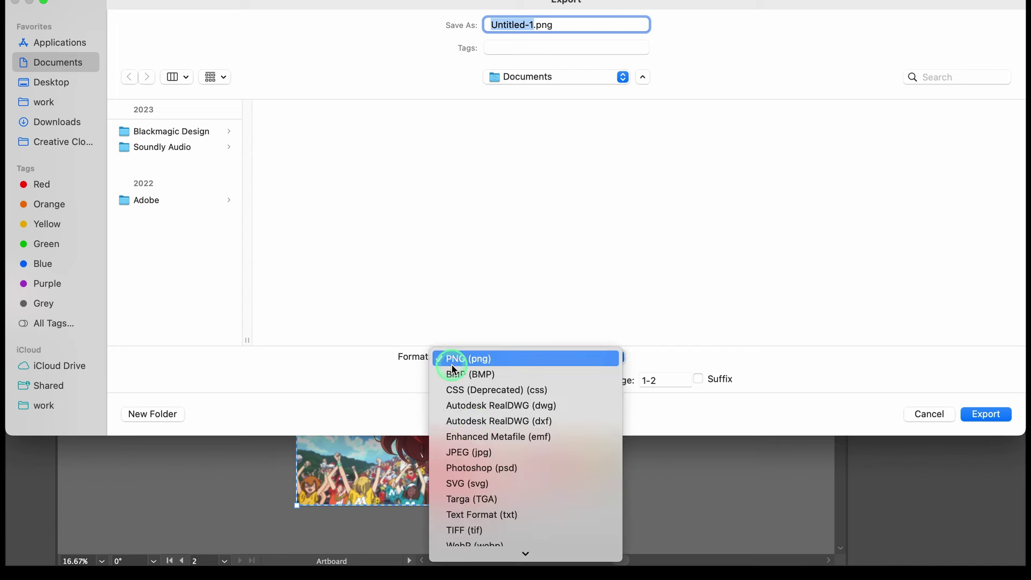
{"action": "left_click", "coordinate": [476, 451]}
Step: Export the artboards as Anime.jpg into the Replicate AI folder in Downloads, using RGB, quality 6 (High) and 300 ppi
{"action": "left_click", "coordinate": [56, 122]}
{"action": "left_click", "coordinate": [161, 131]}
{"action": "left_click", "coordinate": [319, 138]}
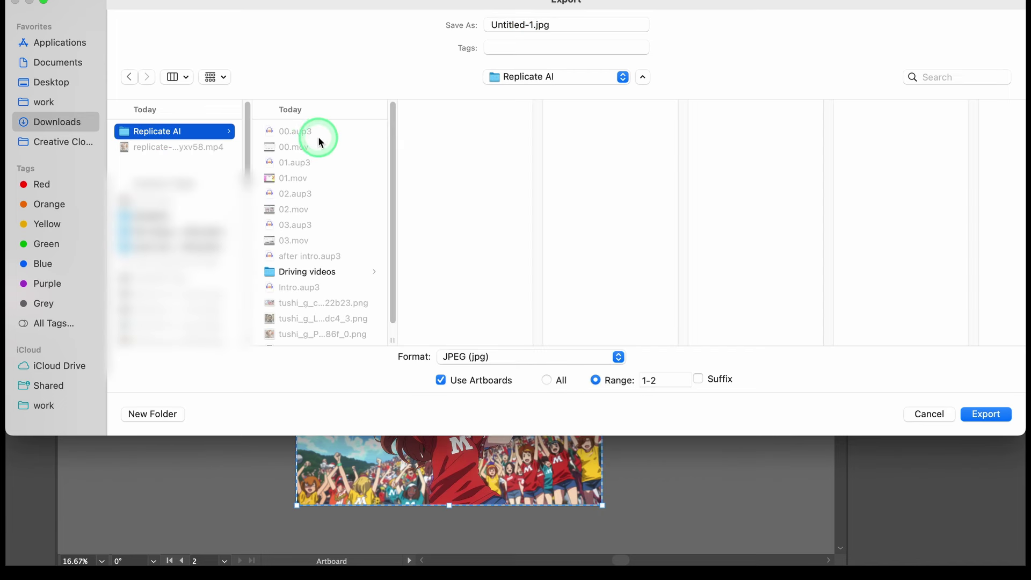
{"action": "scroll", "coordinate": [330, 268], "scroll_direction": "down", "scroll_amount": 1}
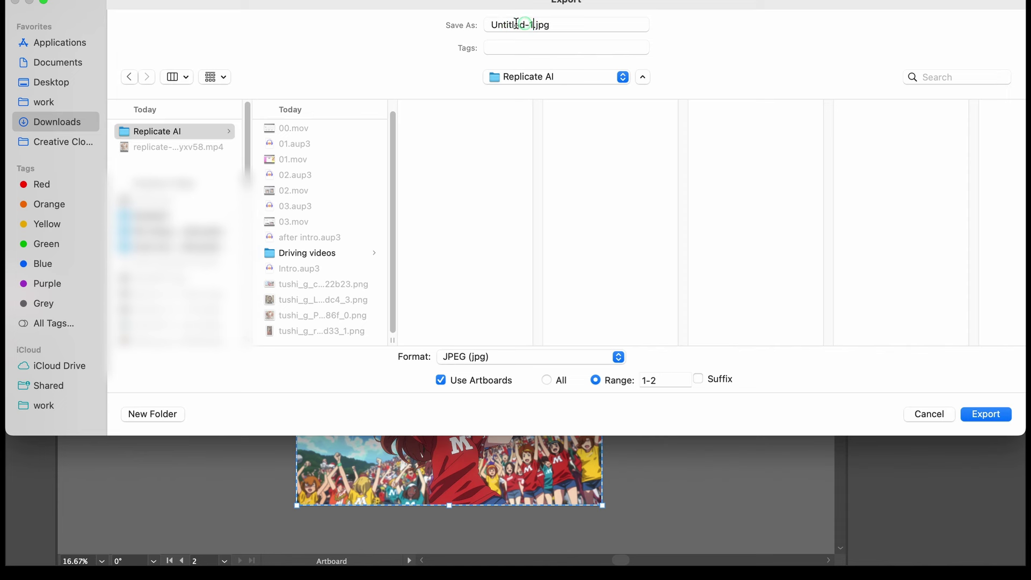
{"action": "left_click_drag", "start_coordinate": [531, 23], "coordinate": [487, 24]}
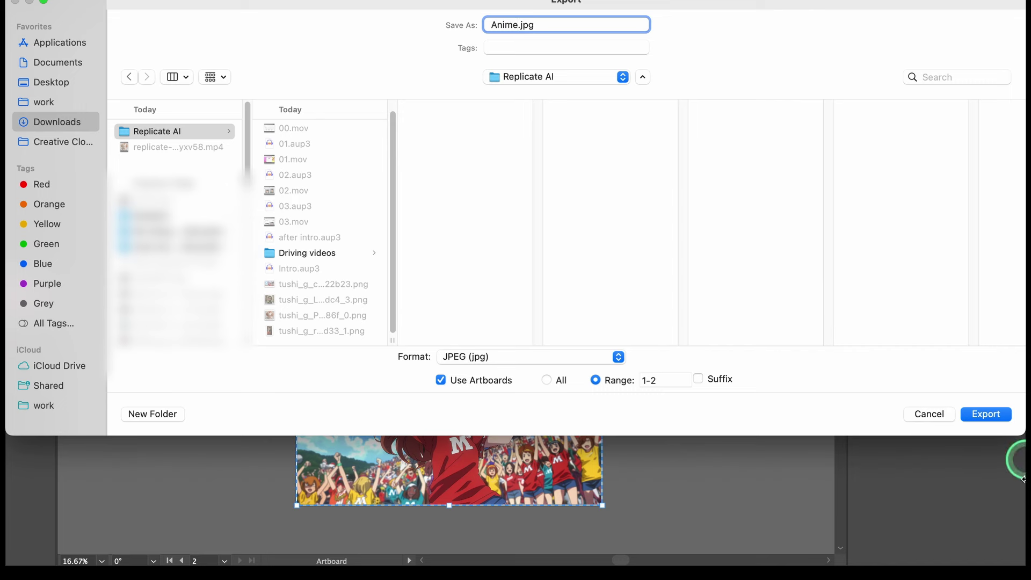
{"action": "left_click", "coordinate": [985, 414]}
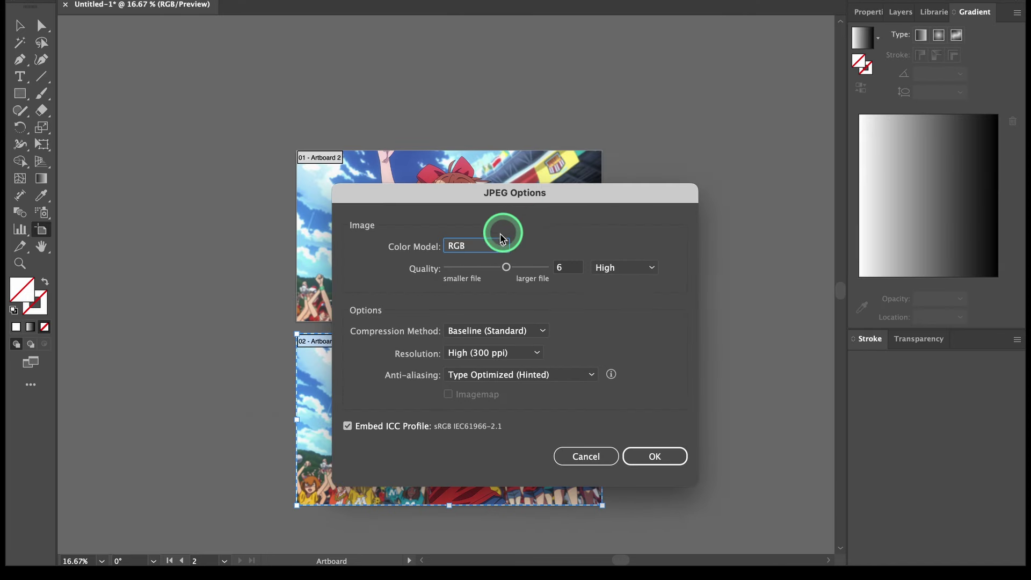
{"action": "left_click", "coordinate": [654, 457]}
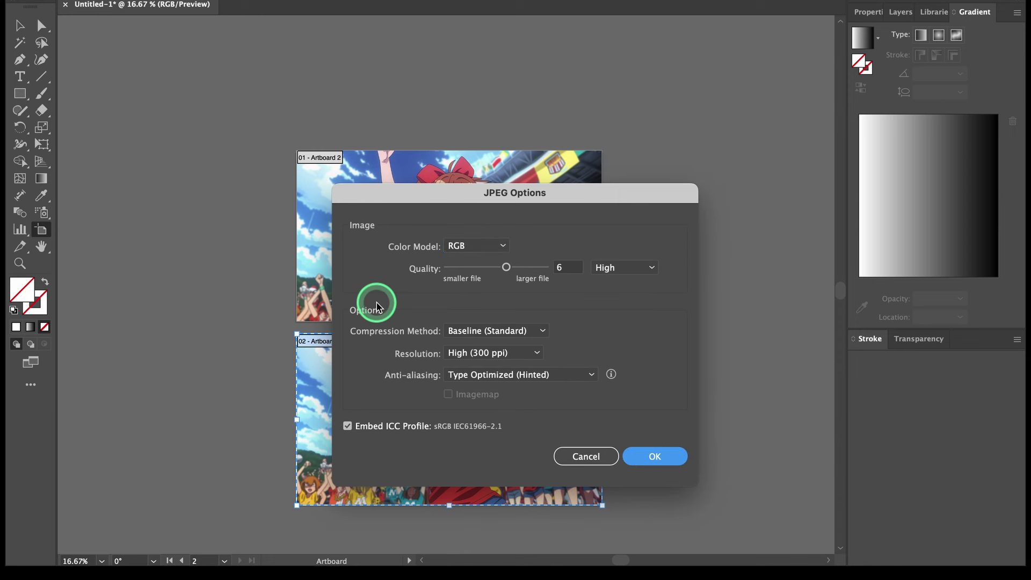
{"action": "left_click", "coordinate": [20, 25]}
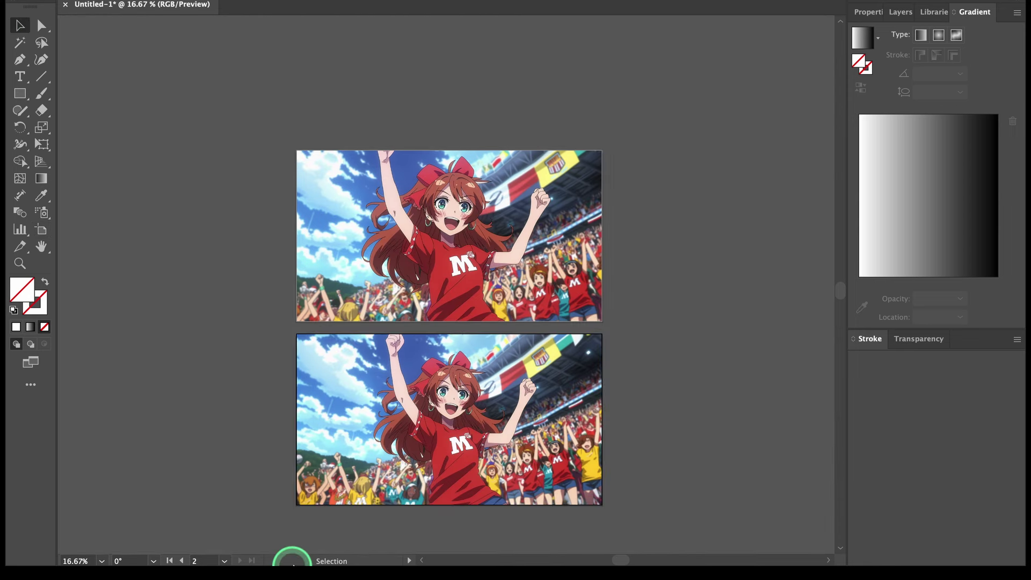
Step: Switch to Chrome and upload Anime-01.jpg from the Replicate AI folder as tooncrafter's image_1
{"action": "mouse_move", "coordinate": [294, 564]}
{"action": "left_click", "coordinate": [260, 524]}
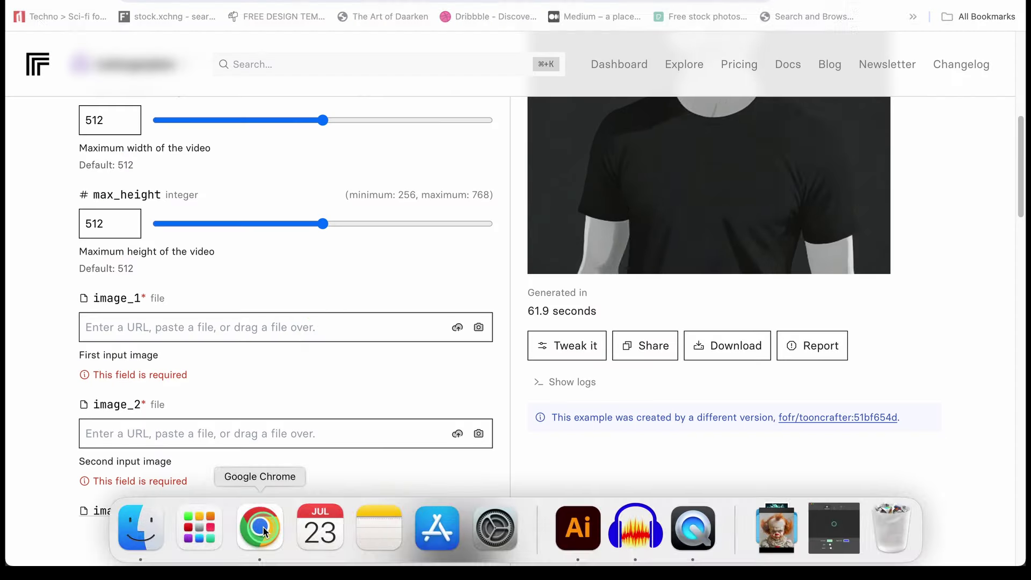
{"action": "scroll", "coordinate": [338, 307], "scroll_direction": "down", "scroll_amount": 1}
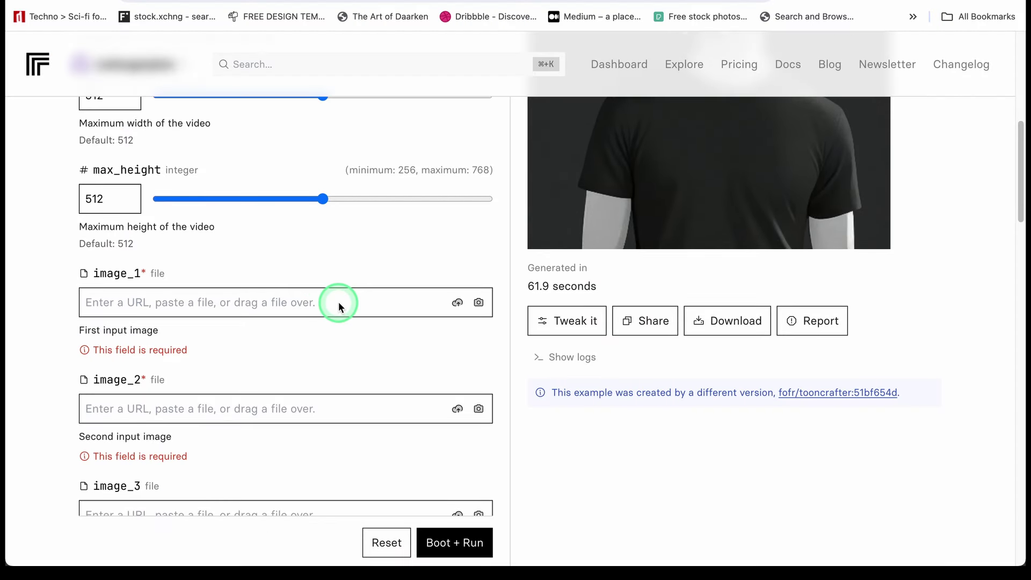
{"action": "left_click", "coordinate": [456, 305]}
{"action": "left_click", "coordinate": [161, 553]}
{"action": "left_click", "coordinate": [612, 231]}
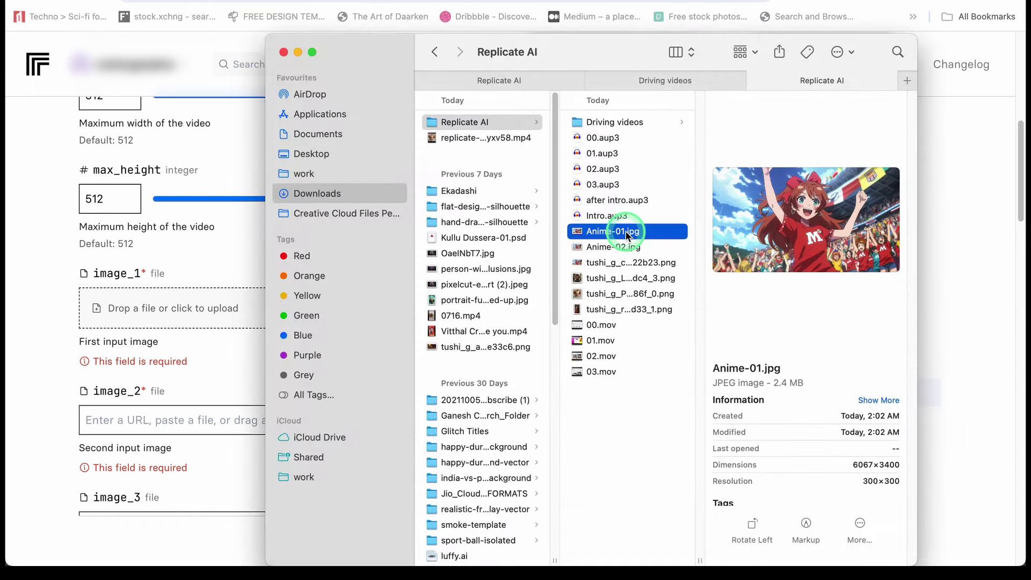
{"action": "left_click_drag", "start_coordinate": [627, 236], "coordinate": [173, 310]}
Step: Upload Anime-02.jpg from the Replicate AI folder as tooncrafter's image_2
{"action": "mouse_move", "coordinate": [212, 550]}
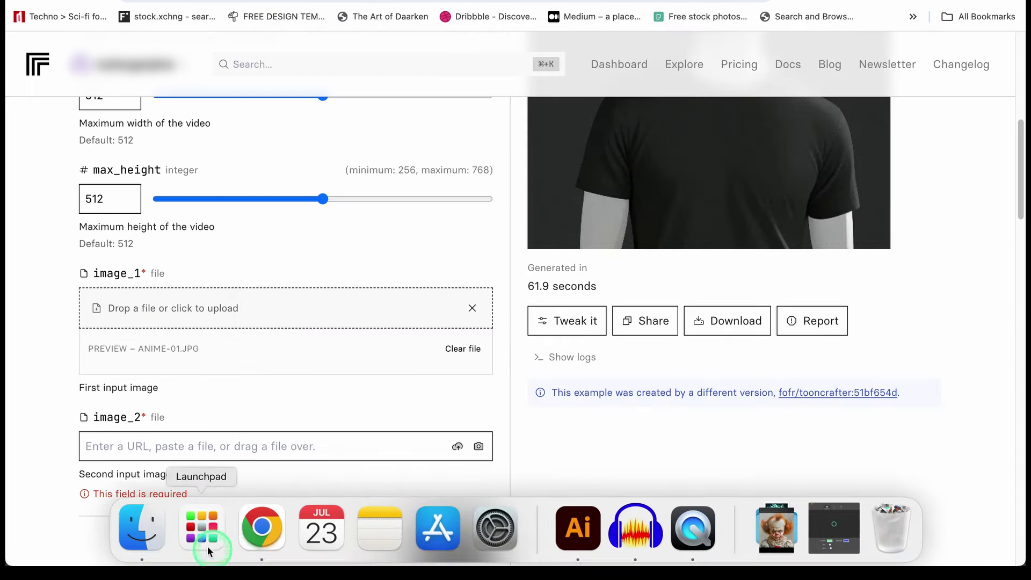
{"action": "left_click", "coordinate": [145, 528]}
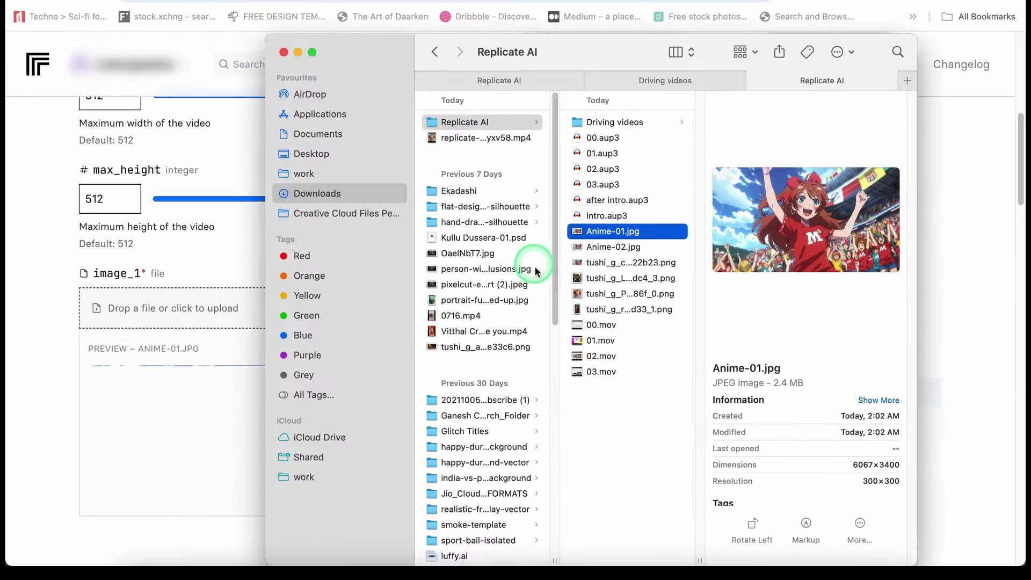
{"action": "left_click", "coordinate": [620, 248]}
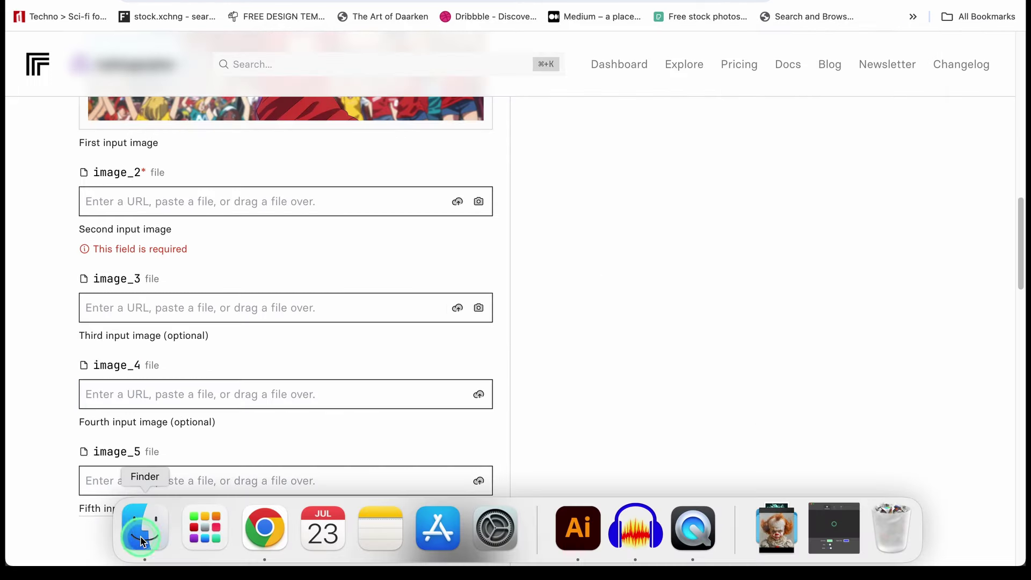
{"action": "left_click", "coordinate": [143, 524]}
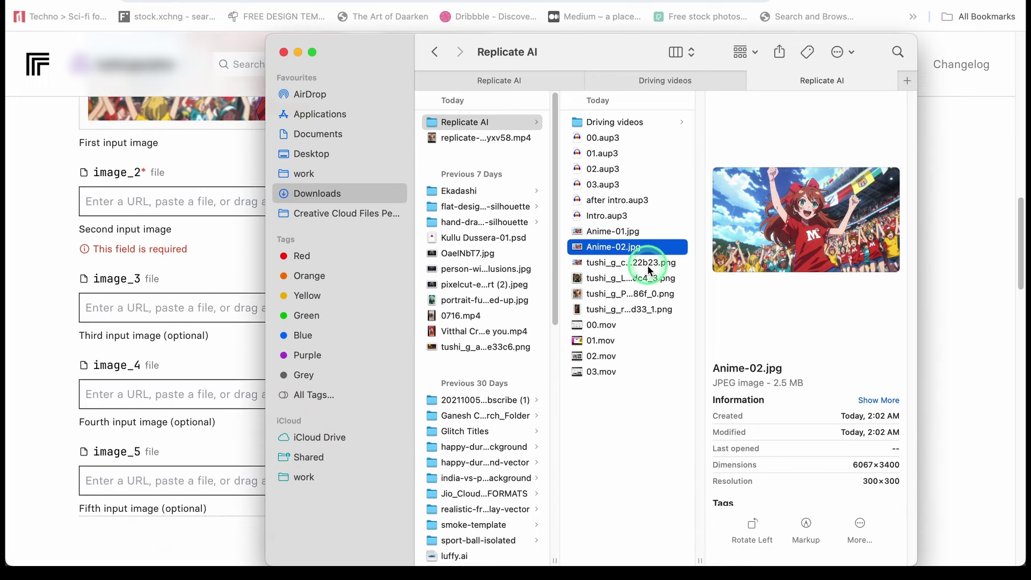
{"action": "left_click_drag", "start_coordinate": [641, 254], "coordinate": [202, 204]}
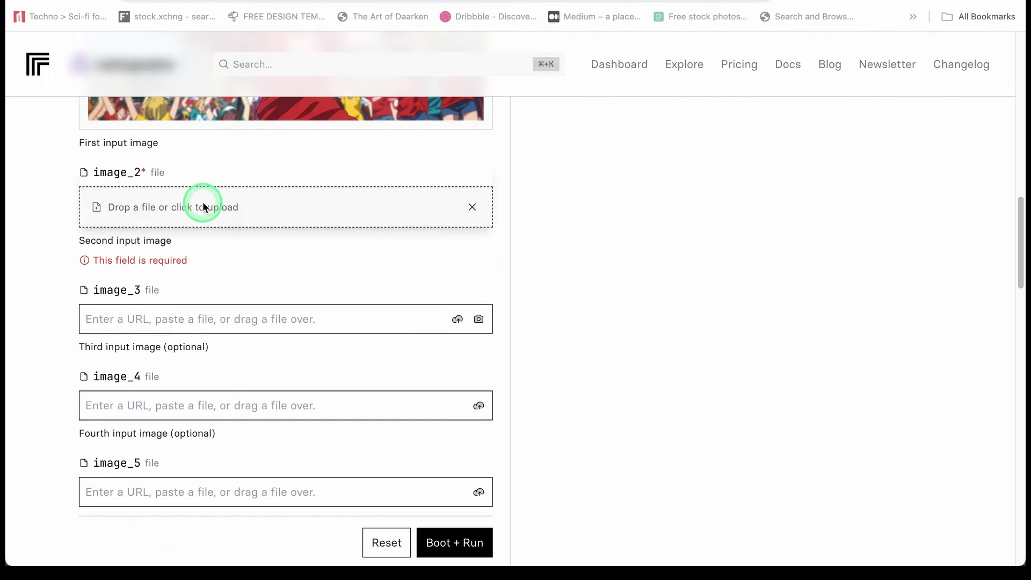
Step: Run the tooncrafter model on the two anime frames, leaving the optional image fields empty
{"action": "scroll", "coordinate": [35, 276], "scroll_direction": "up", "scroll_amount": 1}
{"action": "scroll", "coordinate": [460, 489], "scroll_direction": "down", "scroll_amount": 10}
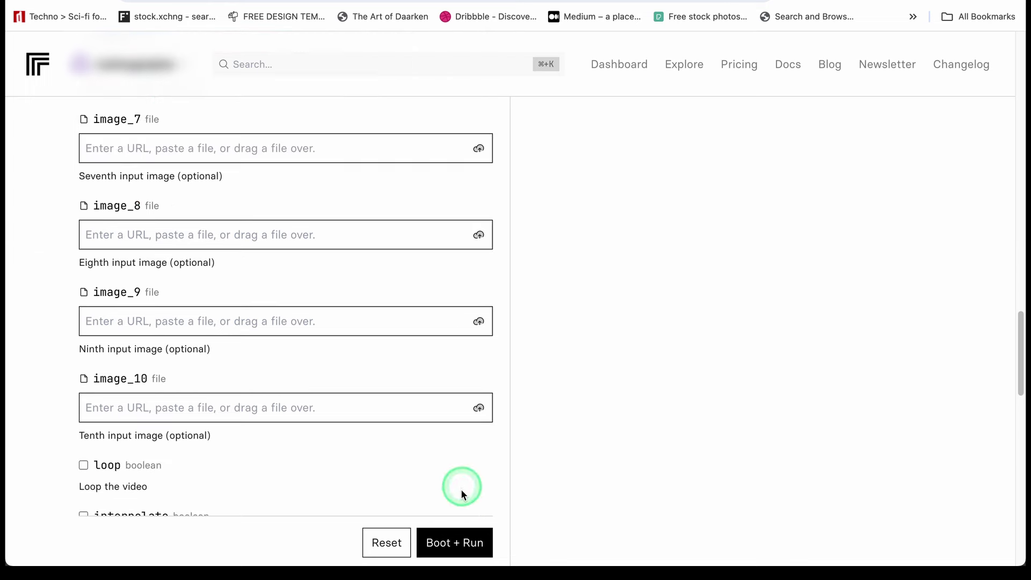
{"action": "left_click", "coordinate": [463, 545]}
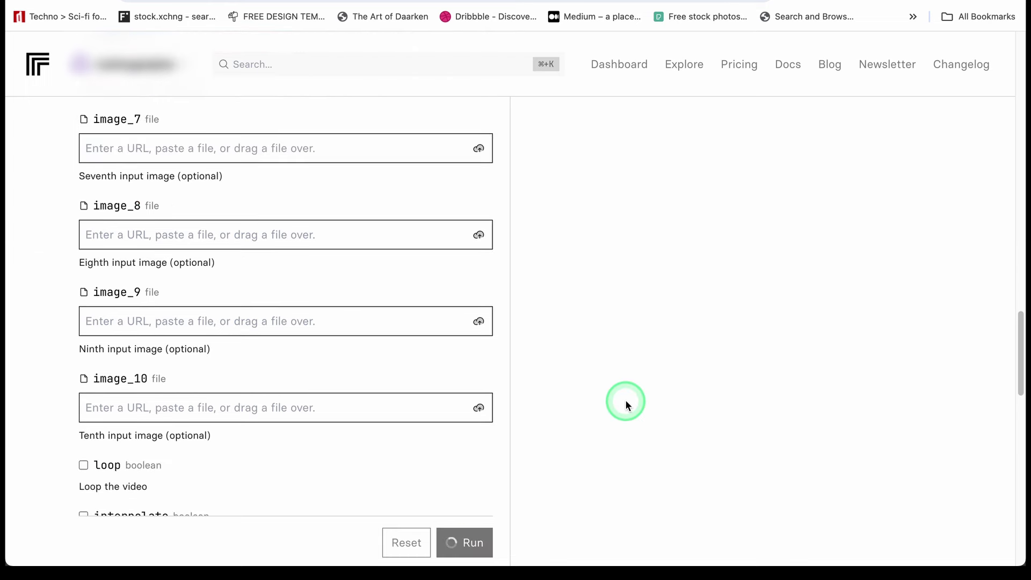